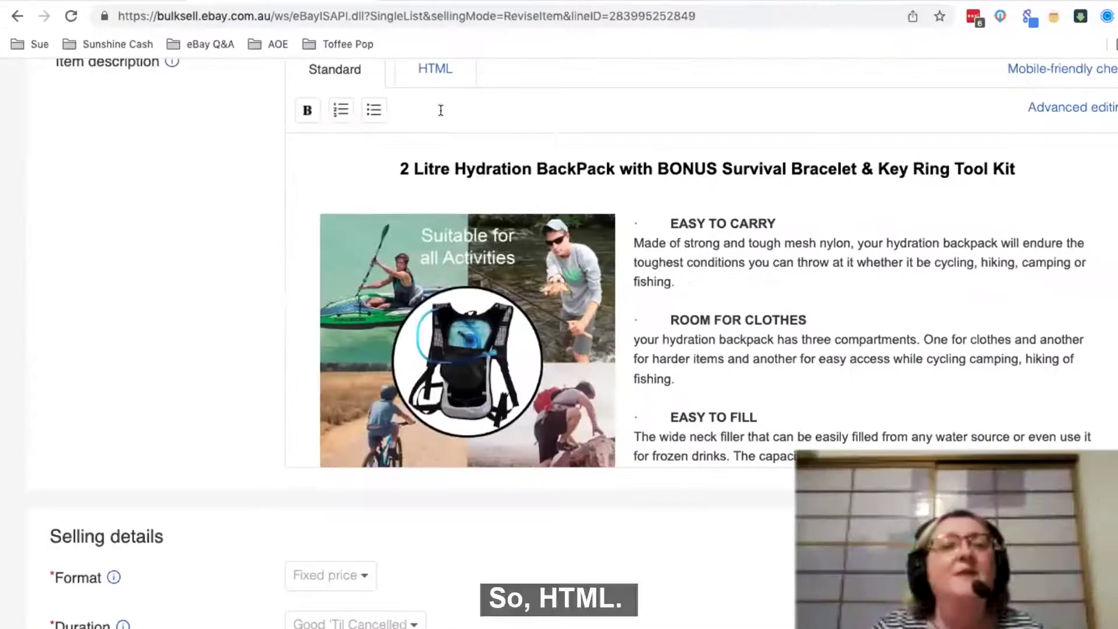
scroll(440, 111, down, 1)
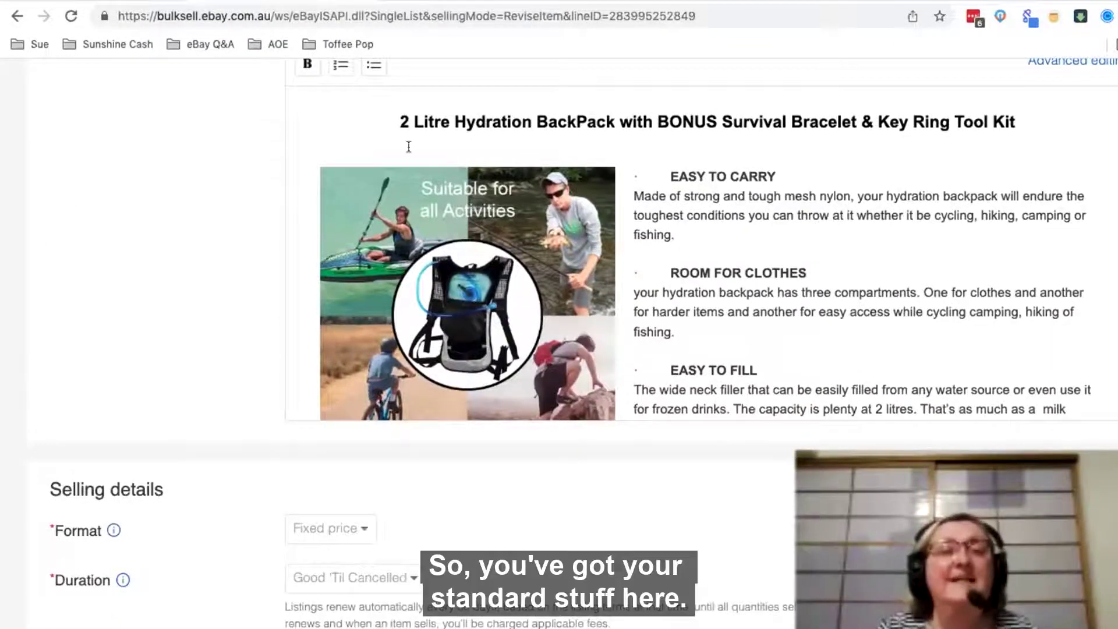
- Switch the eBay item description to Advanced editing for the full formatting options
scroll(352, 205, up, 3)
click(1074, 190)
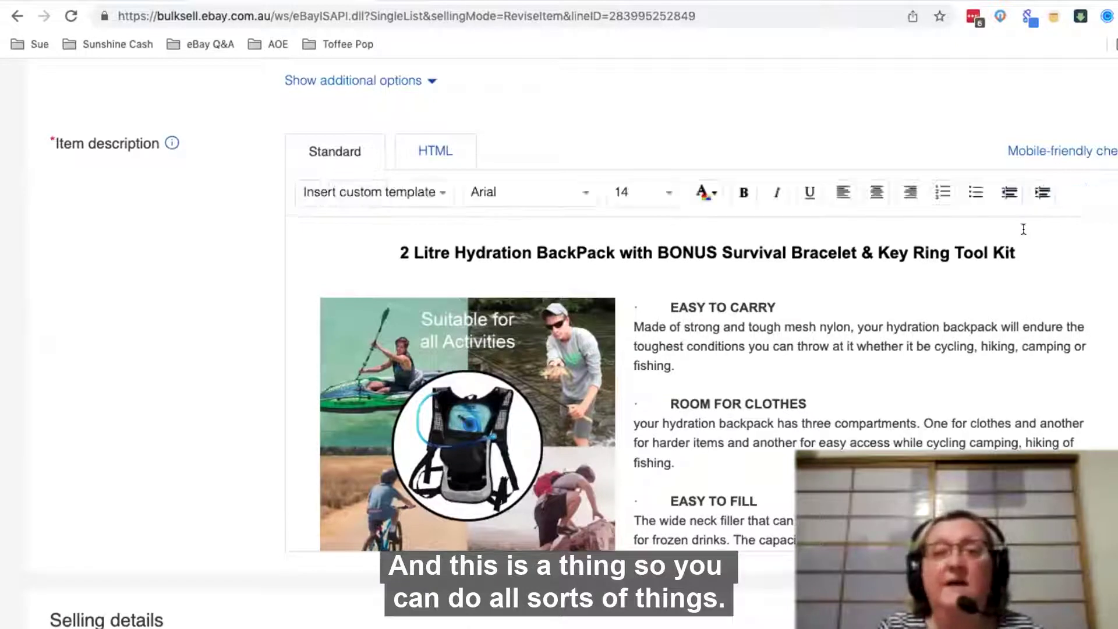
- Select the product title line, turn bold off and back on, and reselect it
drag(395, 247, 1040, 254)
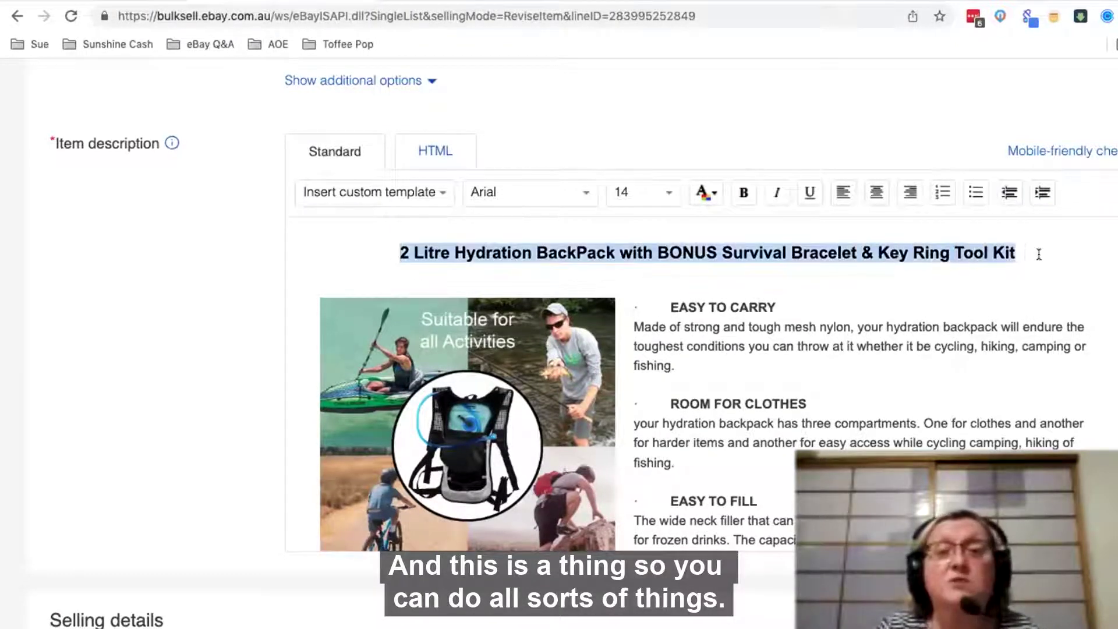
click(741, 193)
click(741, 193)
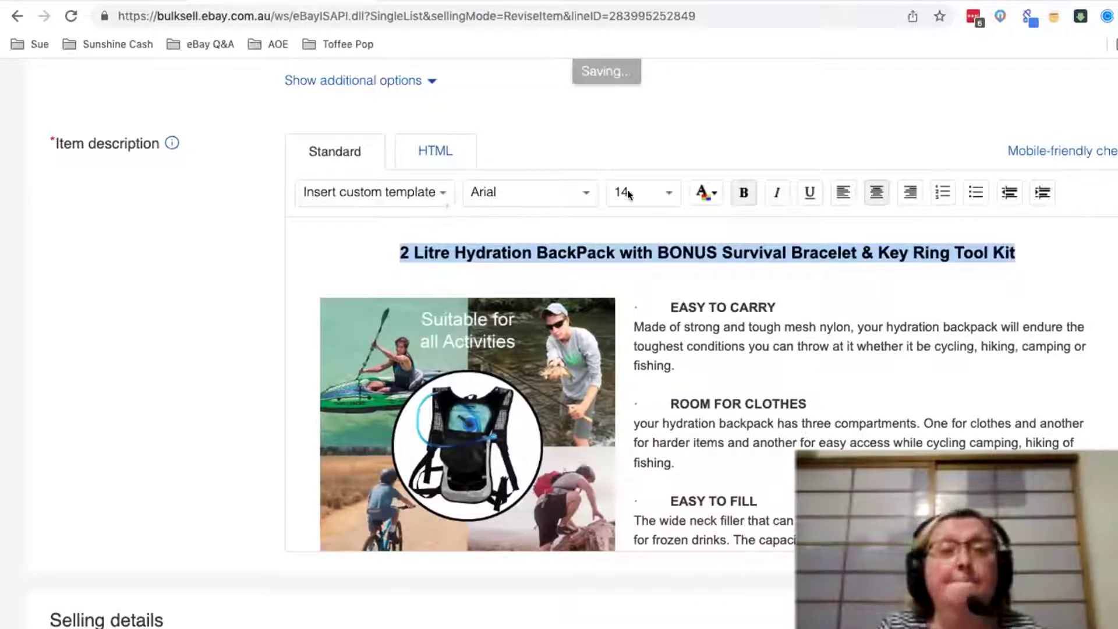
drag(387, 251, 1030, 256)
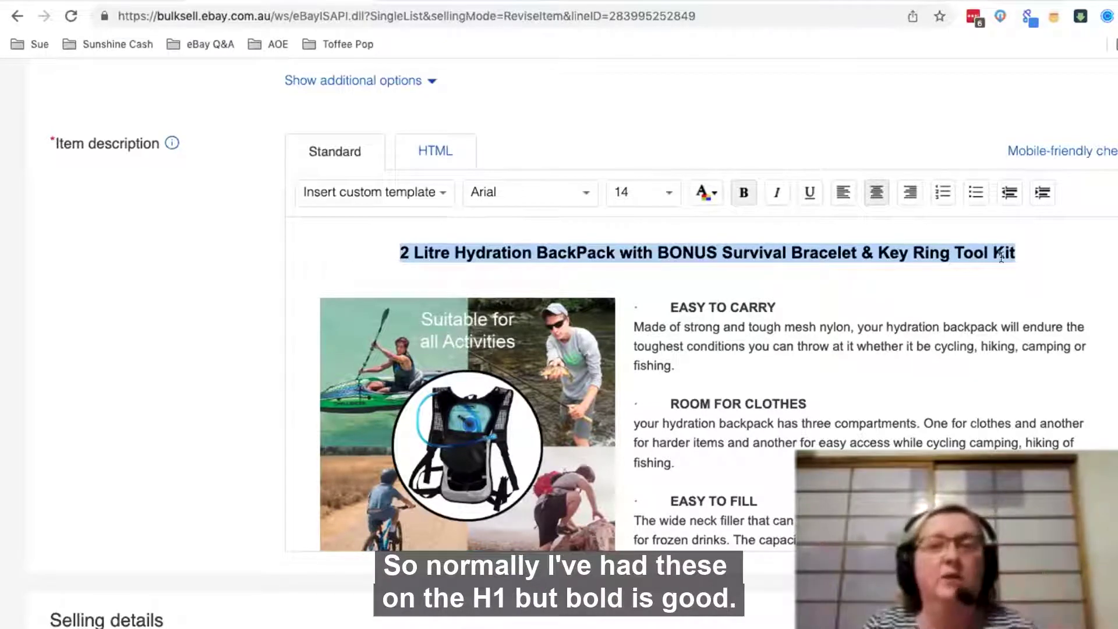
scroll(768, 342, down, 1)
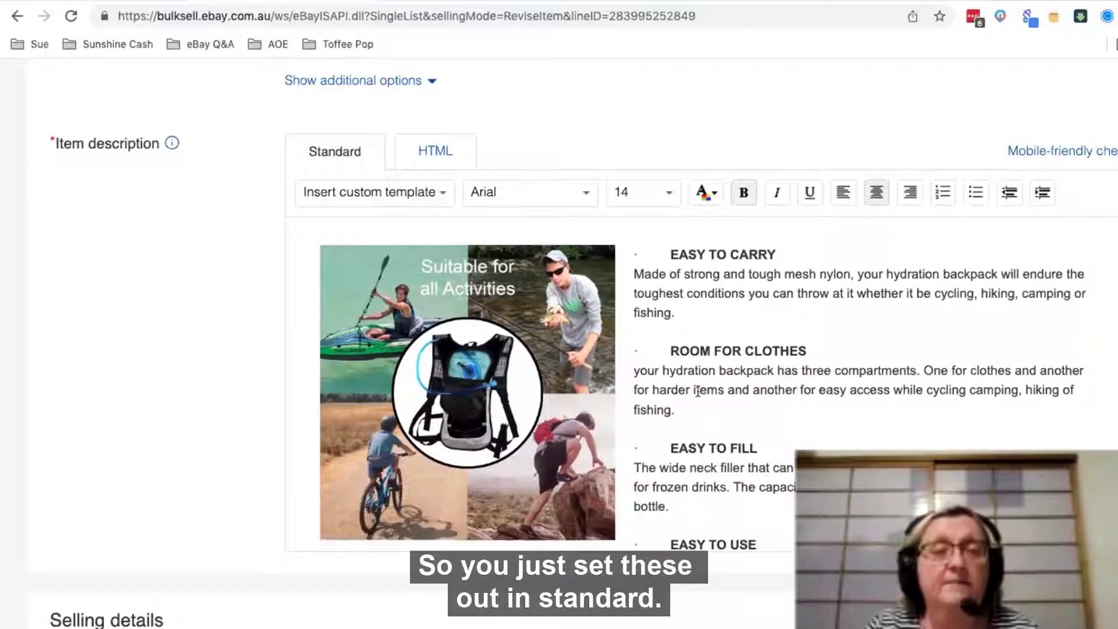
scroll(698, 387, up, 1)
scroll(699, 367, down, 7)
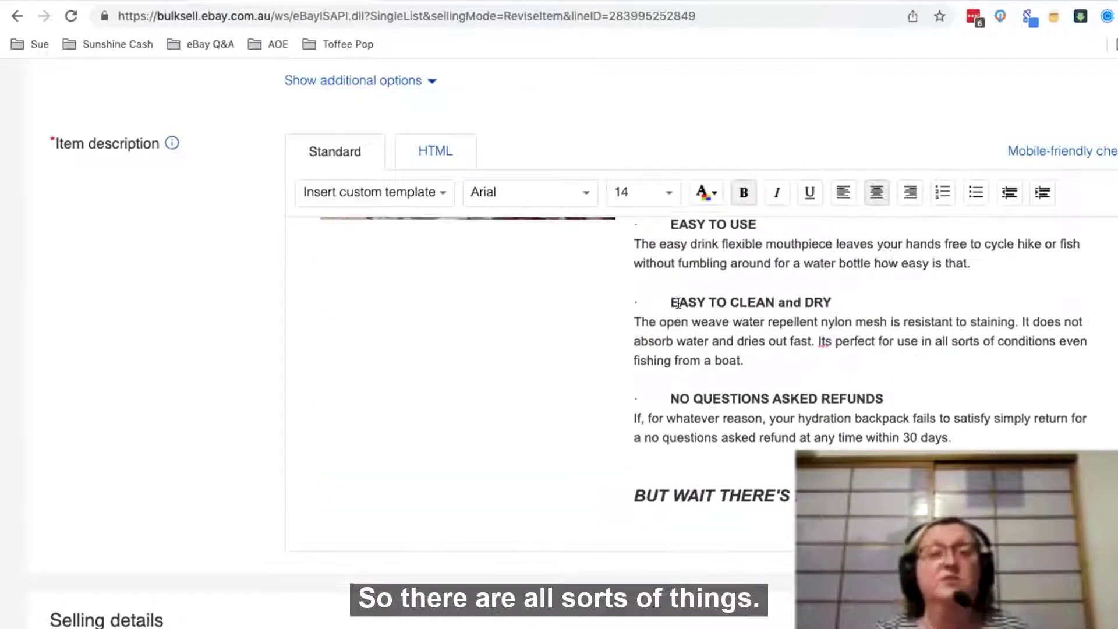
scroll(679, 303, up, 5)
drag(670, 290, 806, 290)
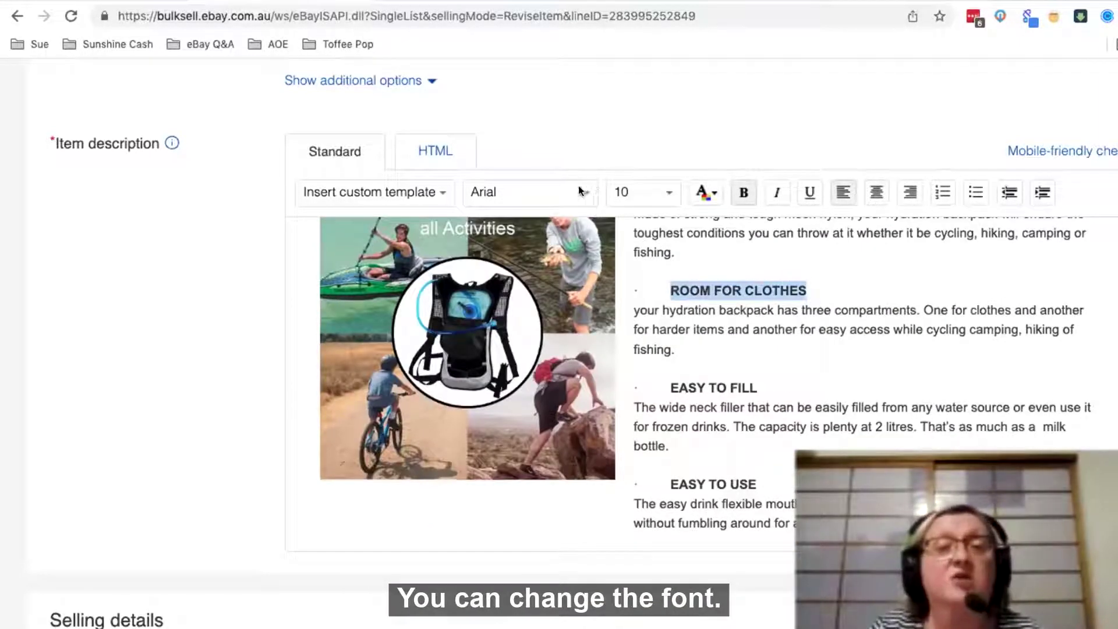
click(578, 189)
click(664, 192)
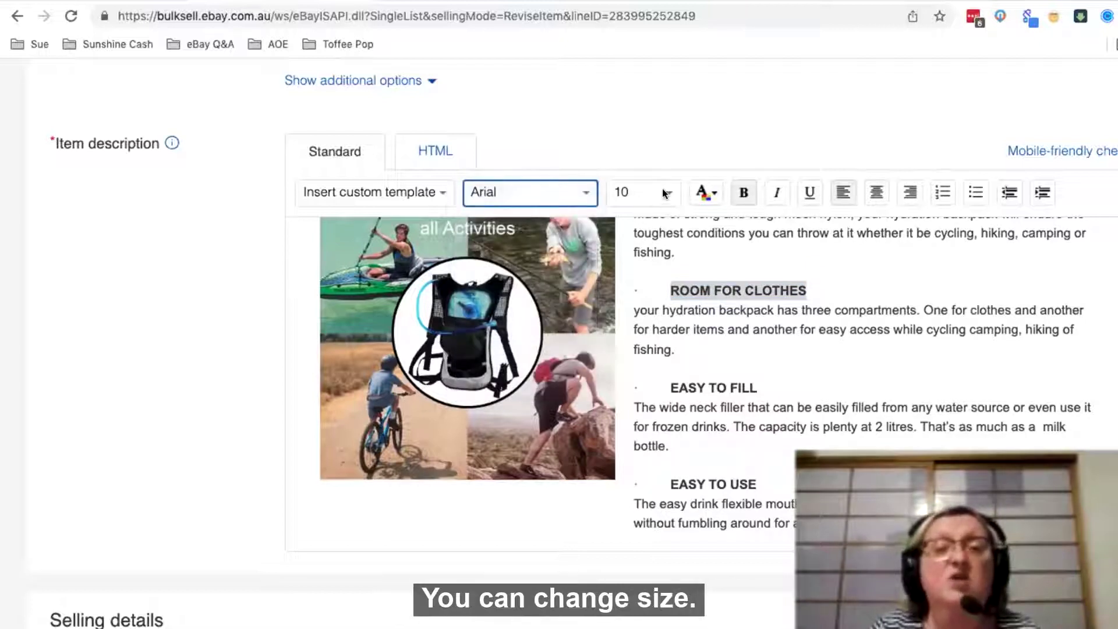
click(663, 187)
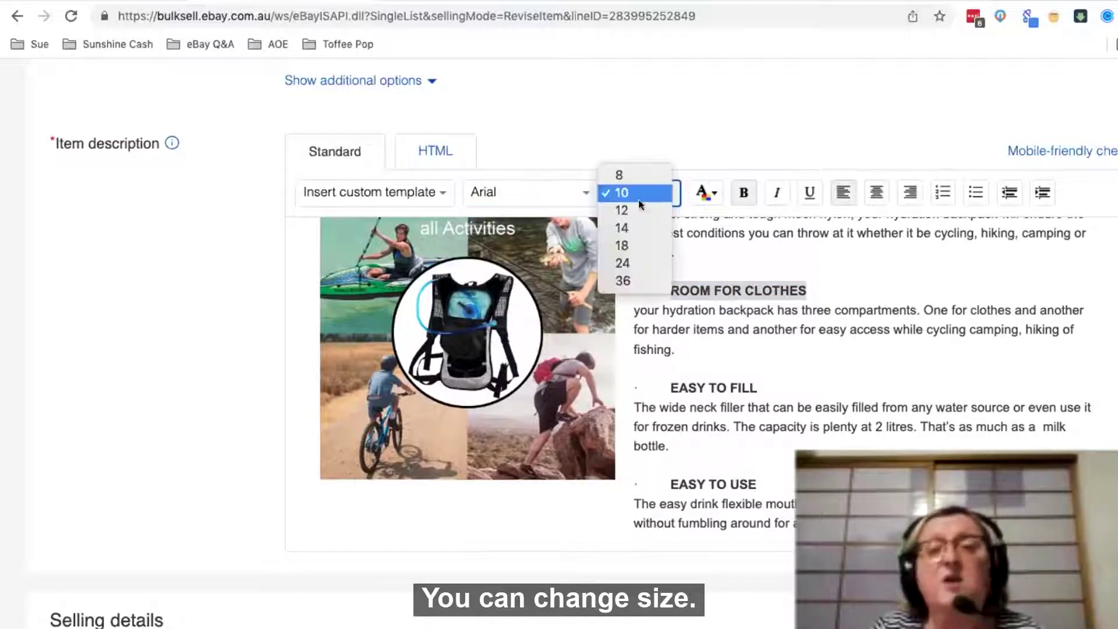
click(707, 191)
click(707, 191)
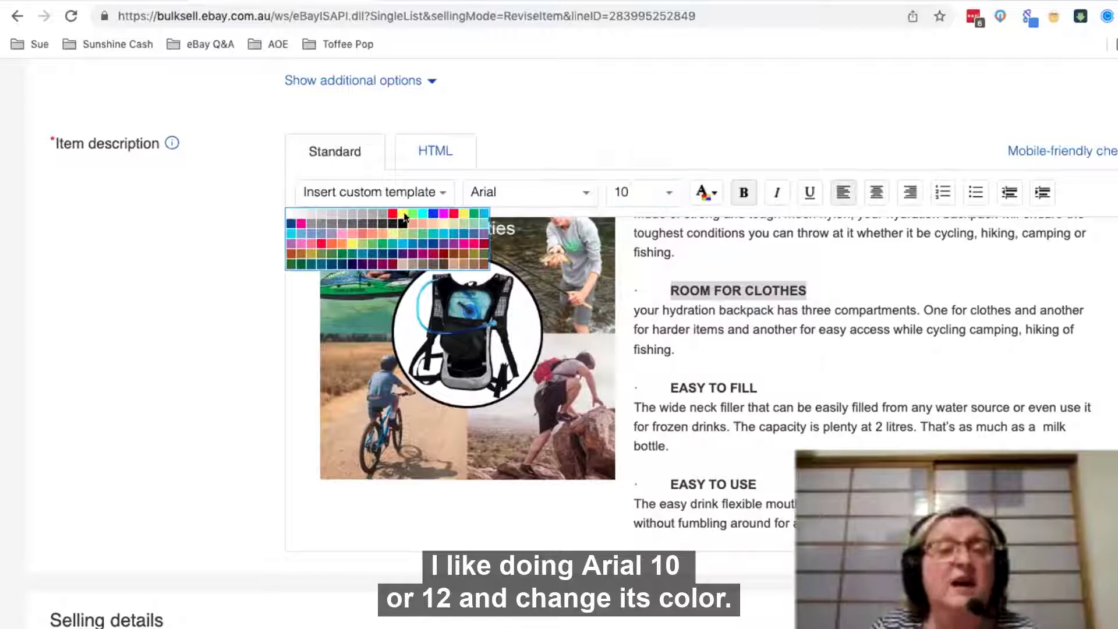
click(394, 214)
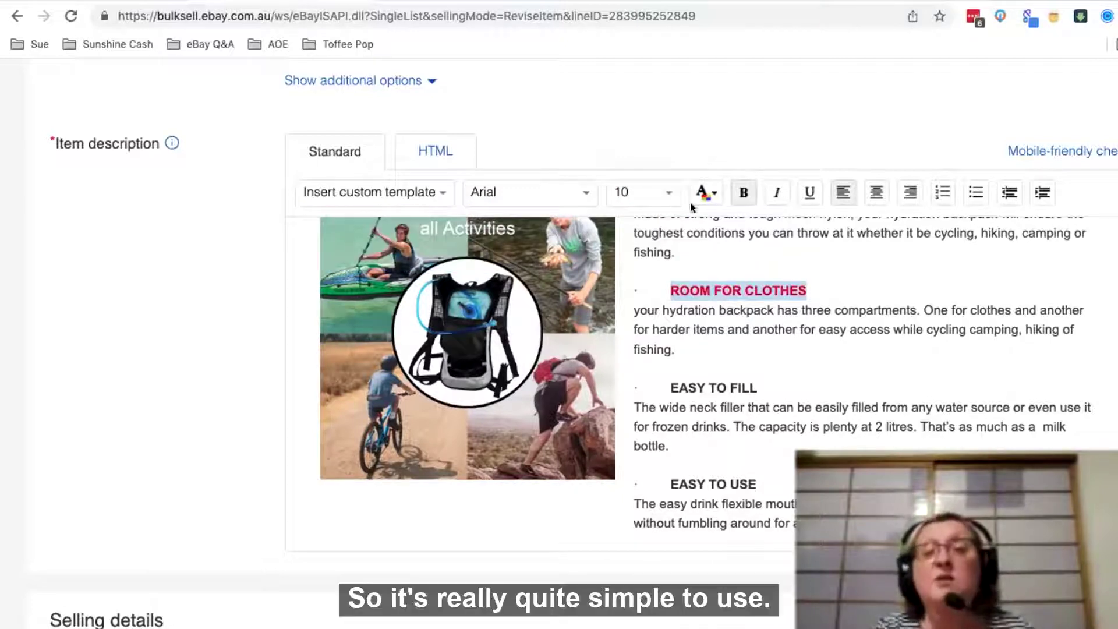
click(706, 192)
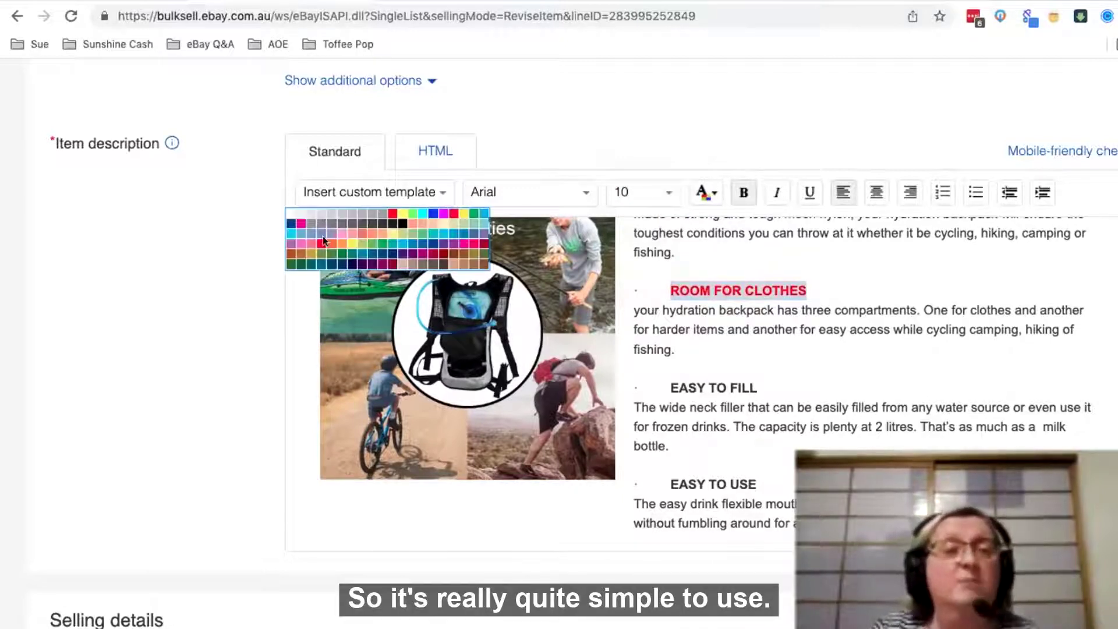
click(399, 222)
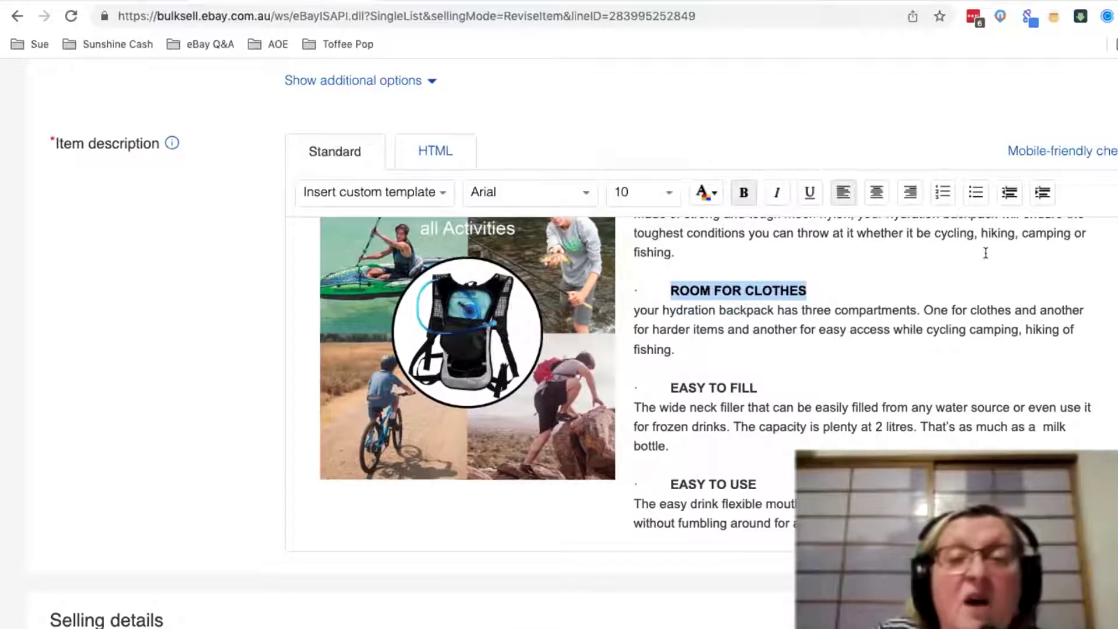
click(938, 258)
scroll(945, 251, up, 2)
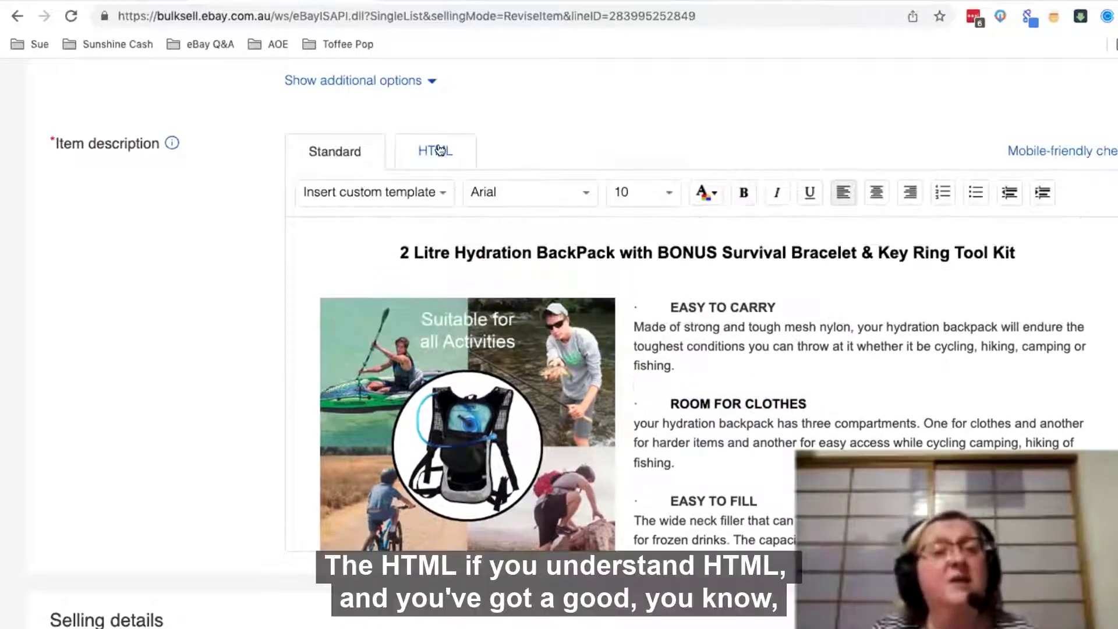
click(440, 151)
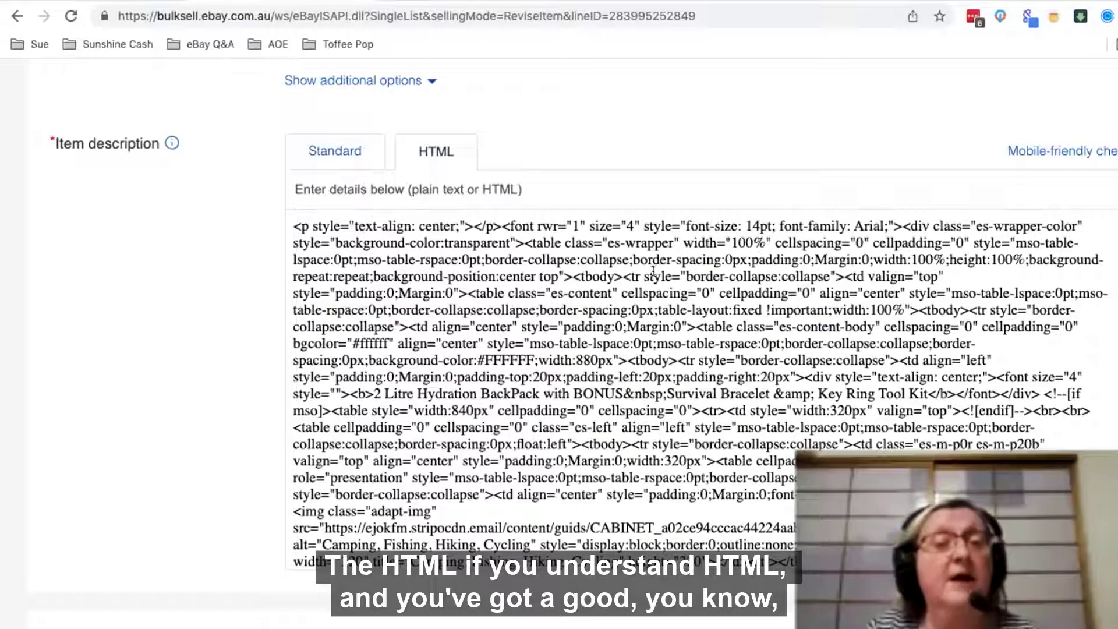
scroll(651, 275, down, 5)
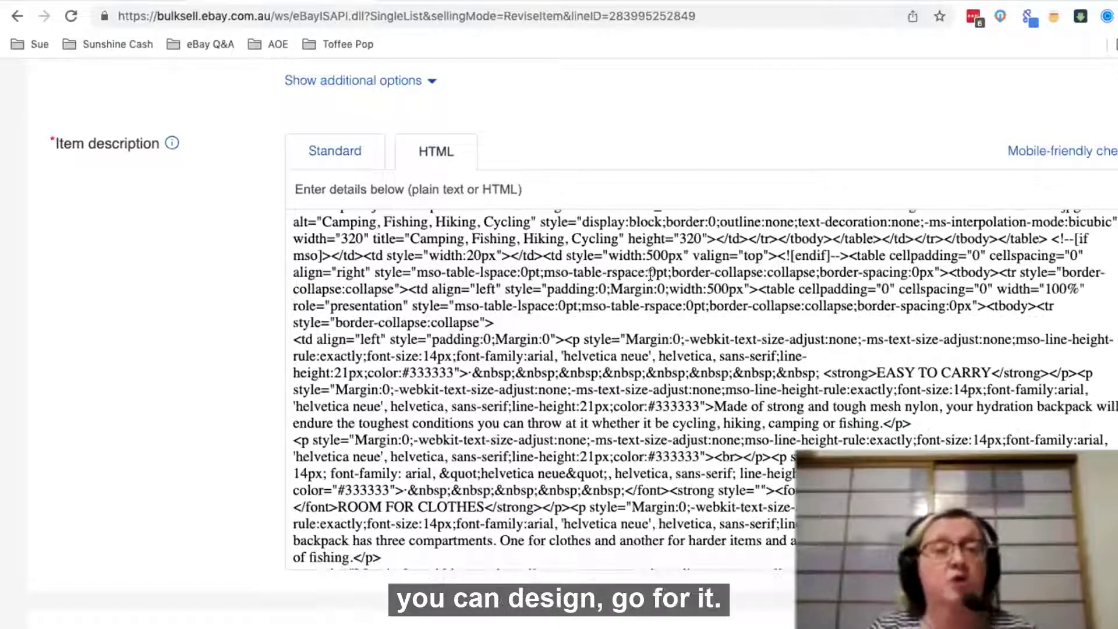
scroll(648, 275, up, 5)
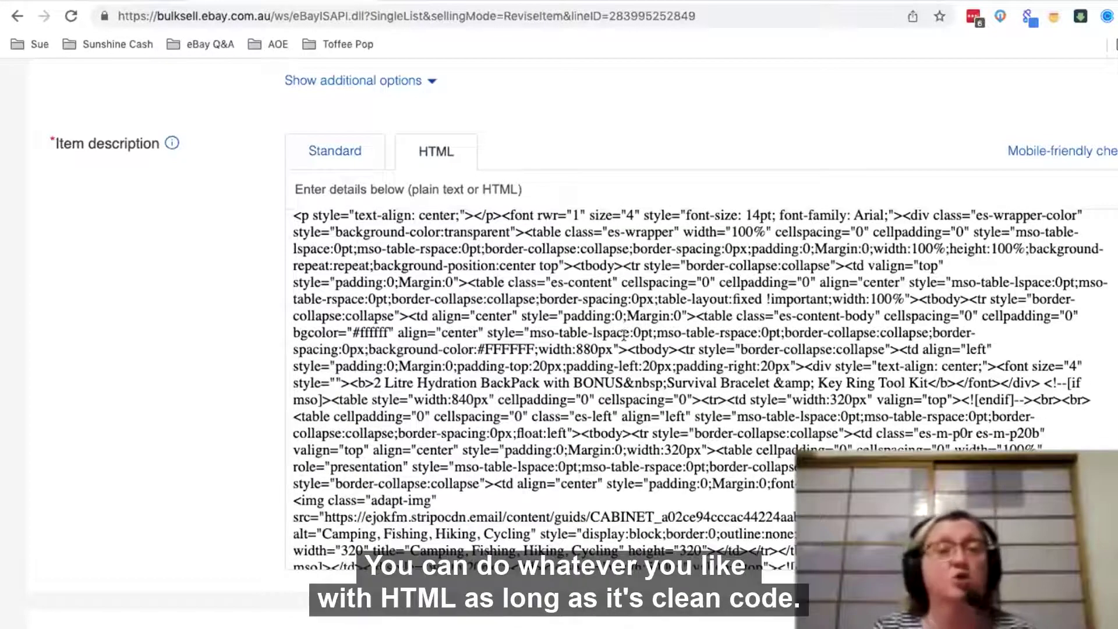
scroll(622, 339, down, 10)
scroll(620, 341, down, 15)
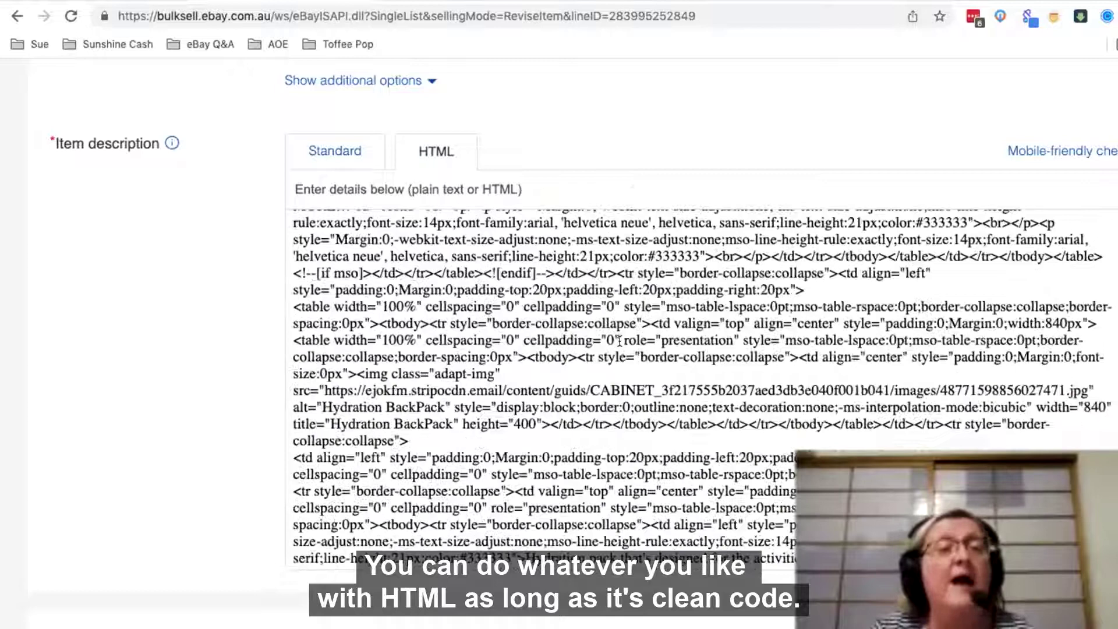
scroll(325, 192, up, 20)
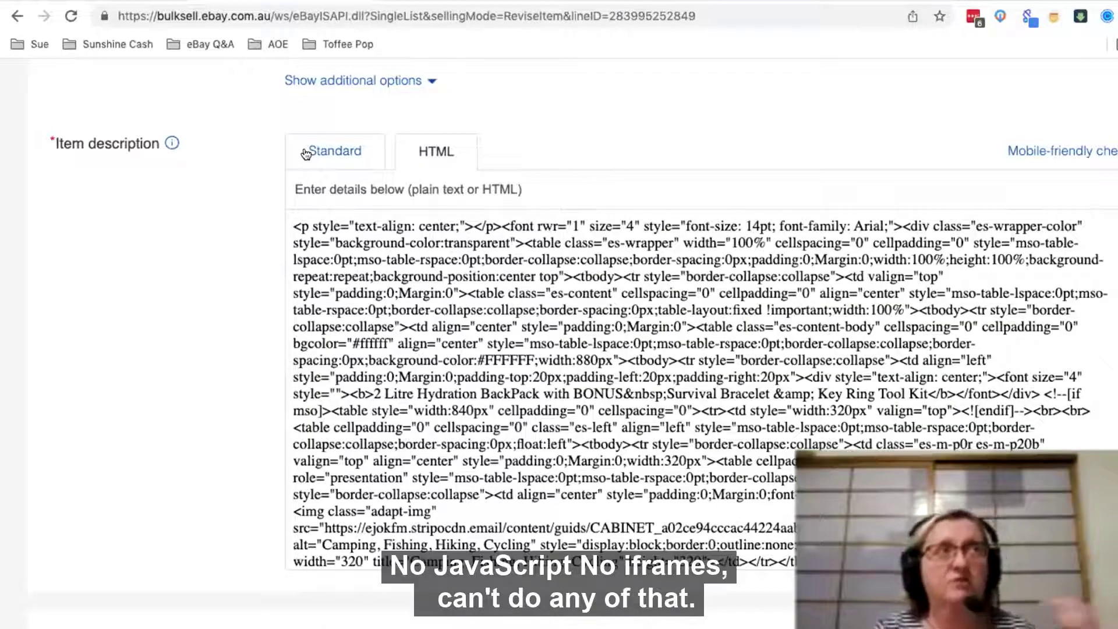
click(306, 154)
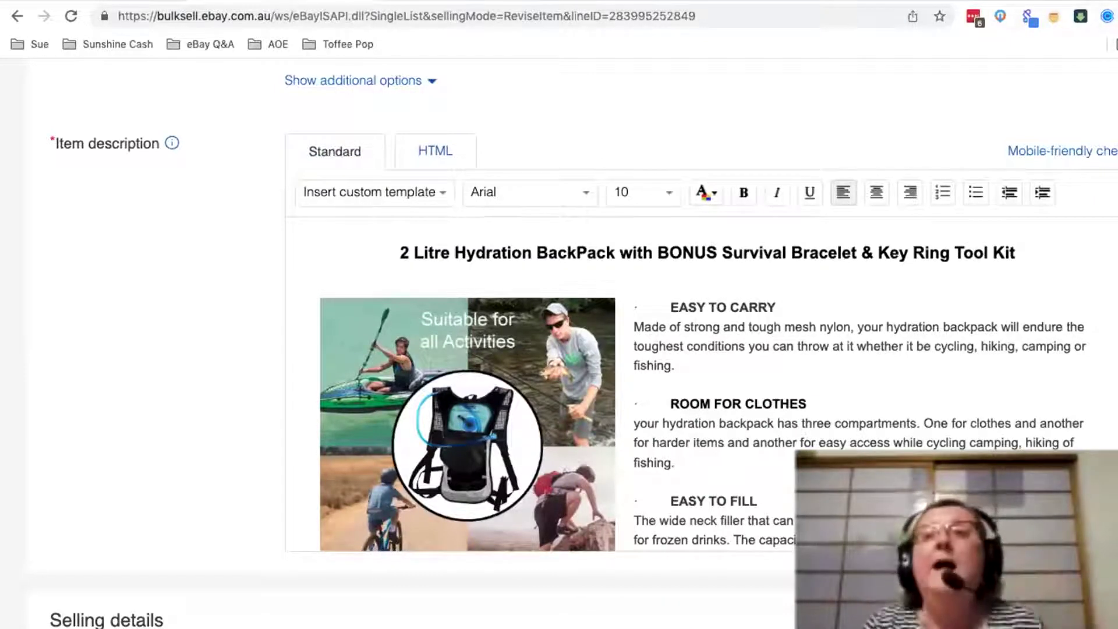
- Go to the Stripo website in a new Chrome tab by searching 'stripo'
key(ctrl+t)
click(505, 12)
text(stripo.email)
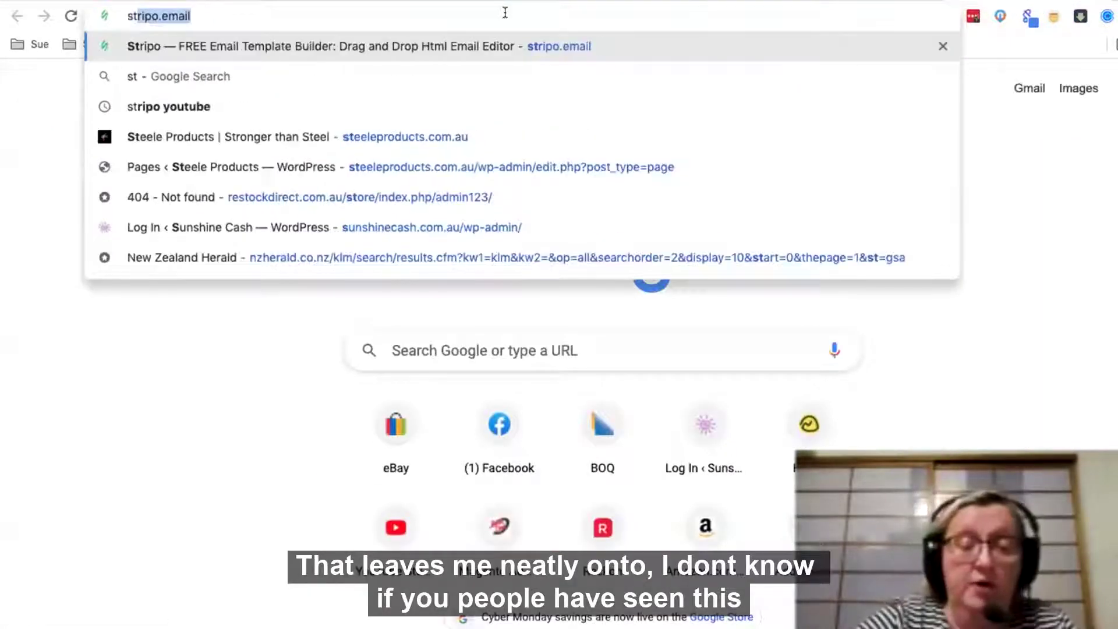
key(Return)
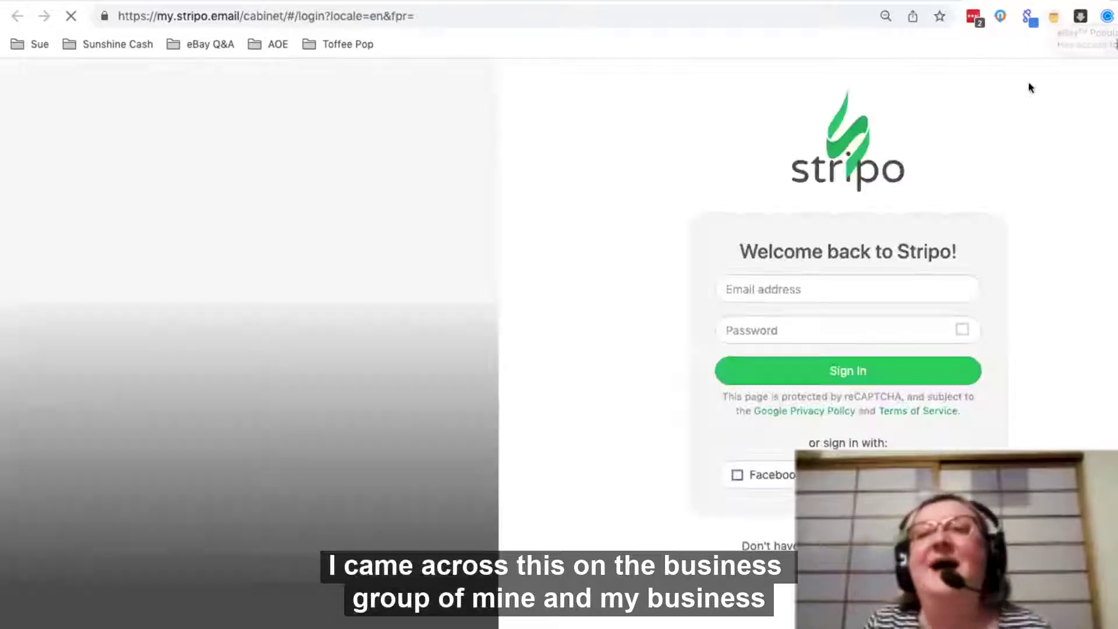
- Sign in to Stripo and open the LUX gift-set email from Email Messages
click(852, 370)
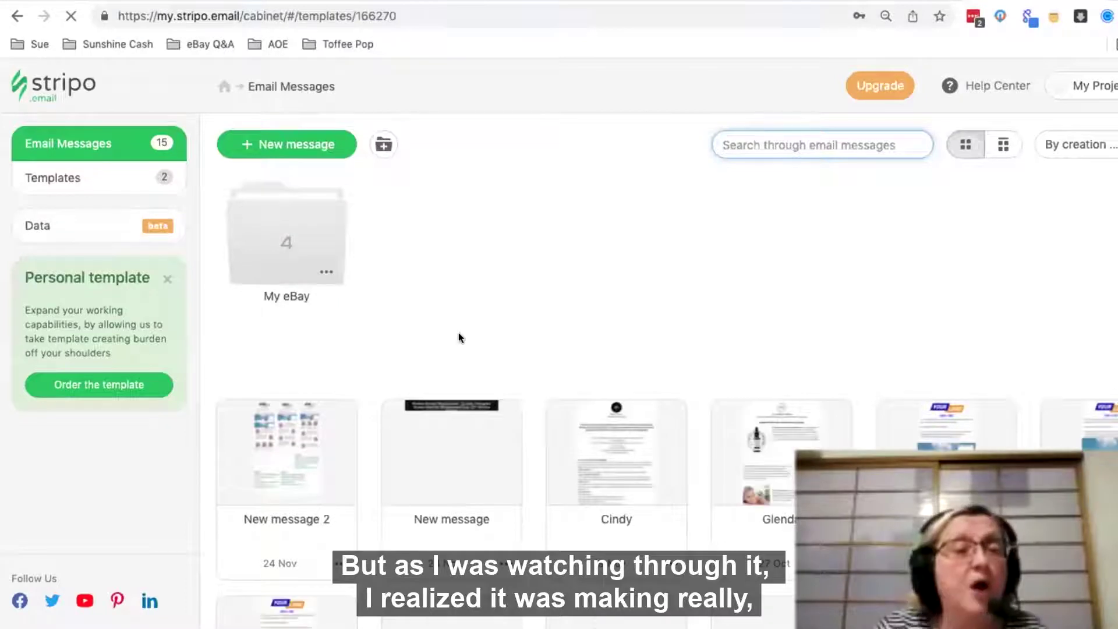
scroll(461, 335, down, 2)
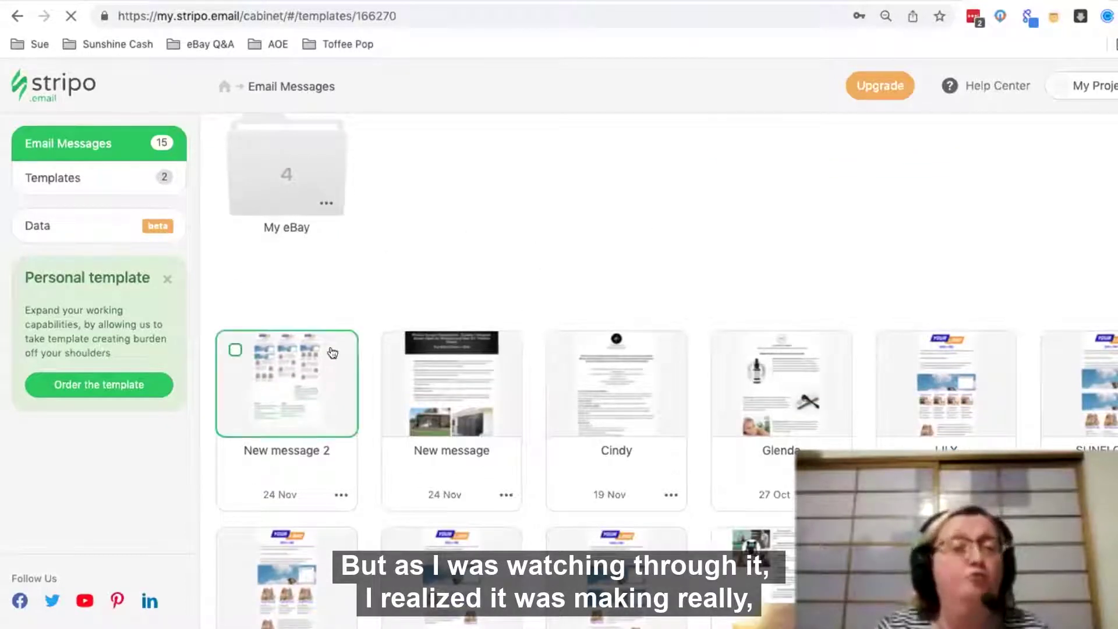
scroll(466, 372, down, 5)
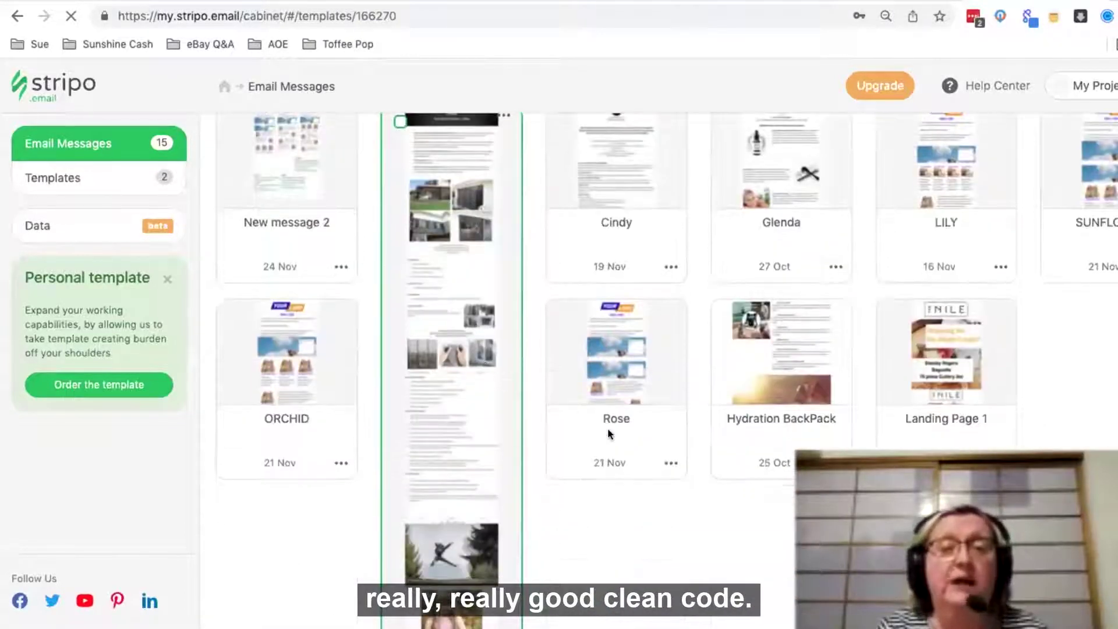
scroll(624, 432, up, 5)
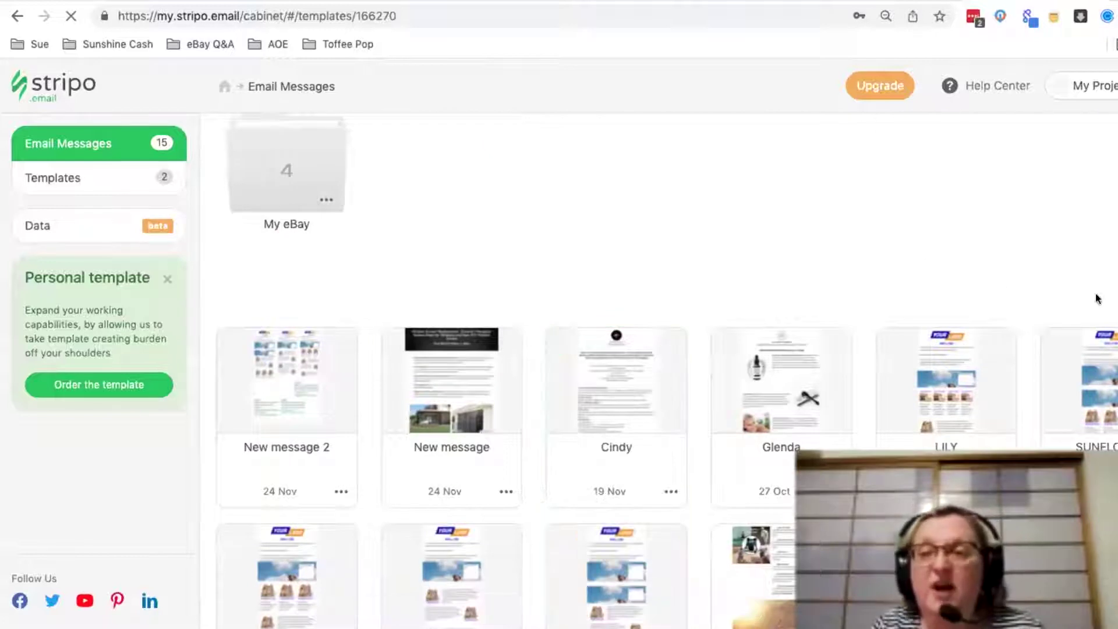
mouse_move(787, 356)
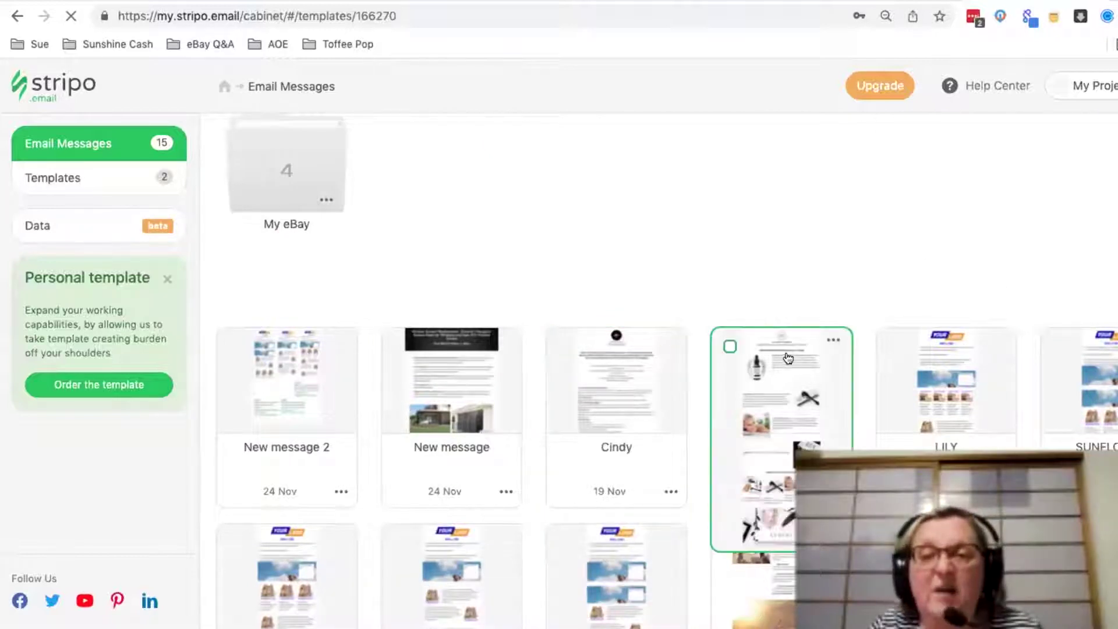
click(781, 386)
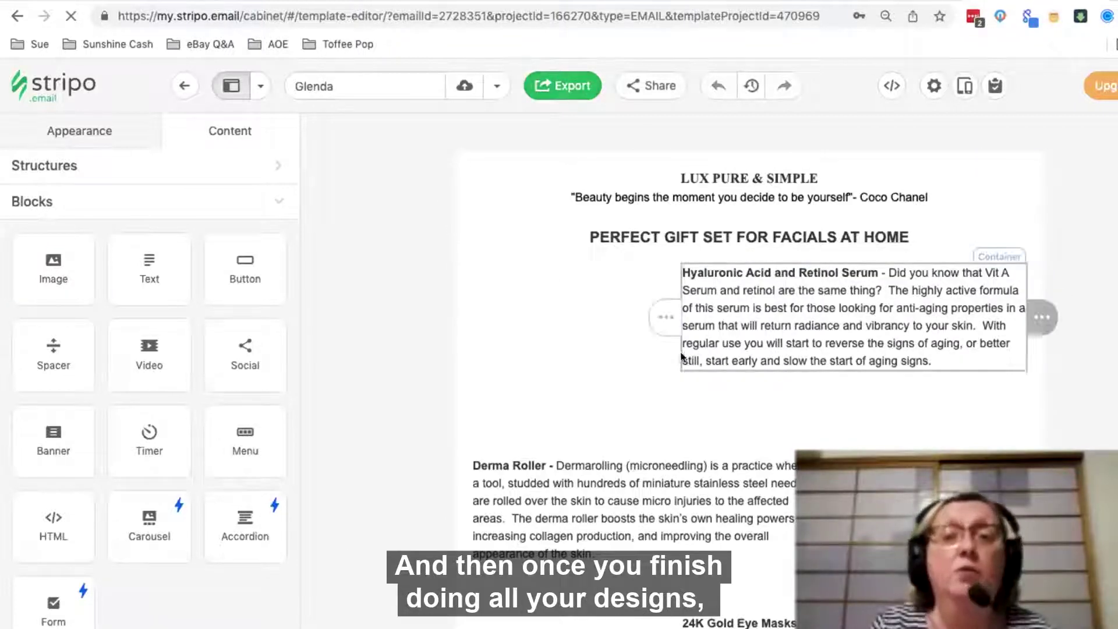
scroll(676, 364, down, 5)
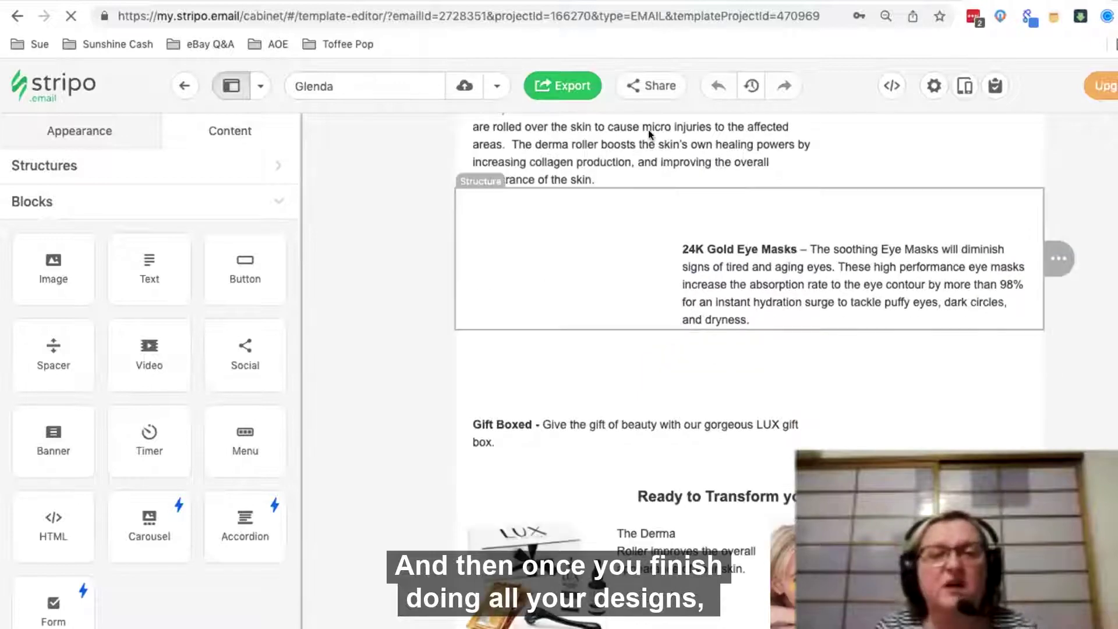
scroll(623, 155, up, 7)
- Export the gift-set email as HTML and download it as an HTML file
click(563, 88)
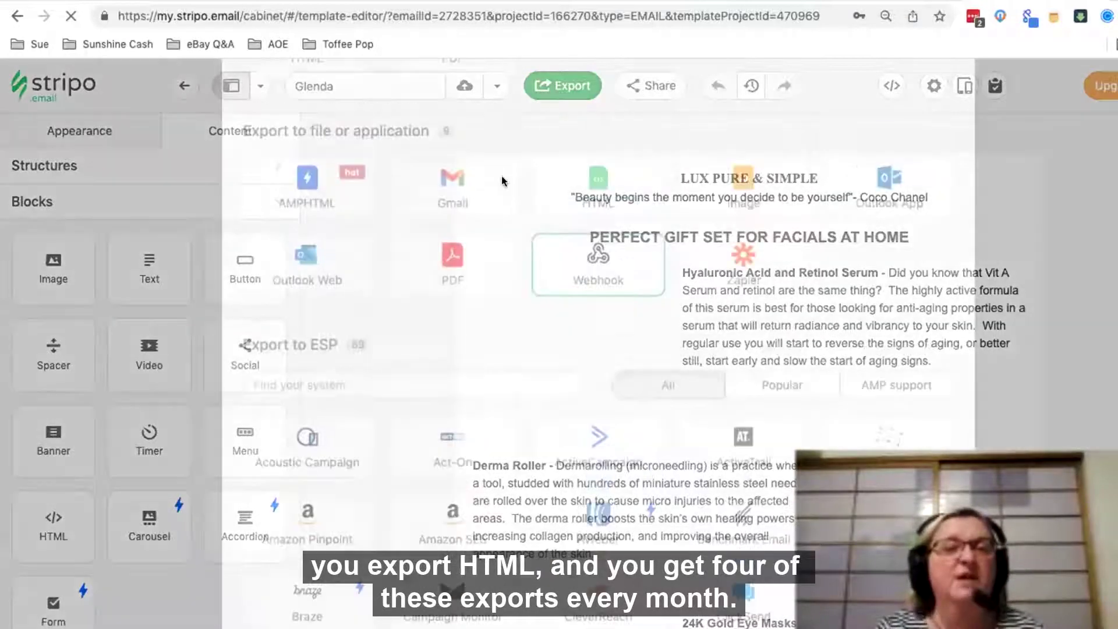
click(586, 295)
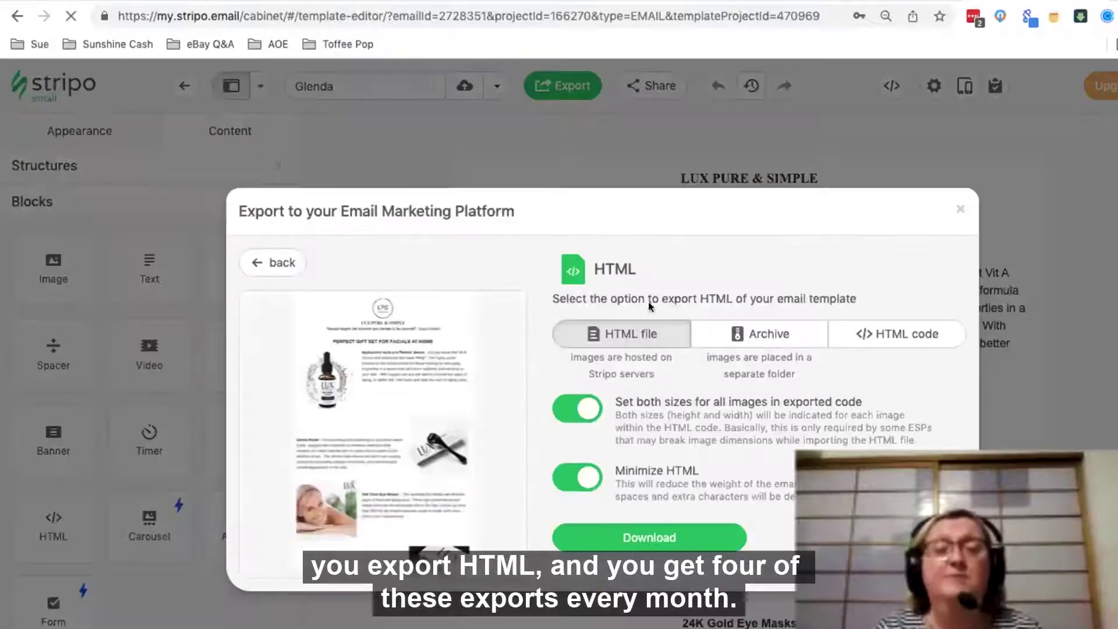
triple_click(670, 198)
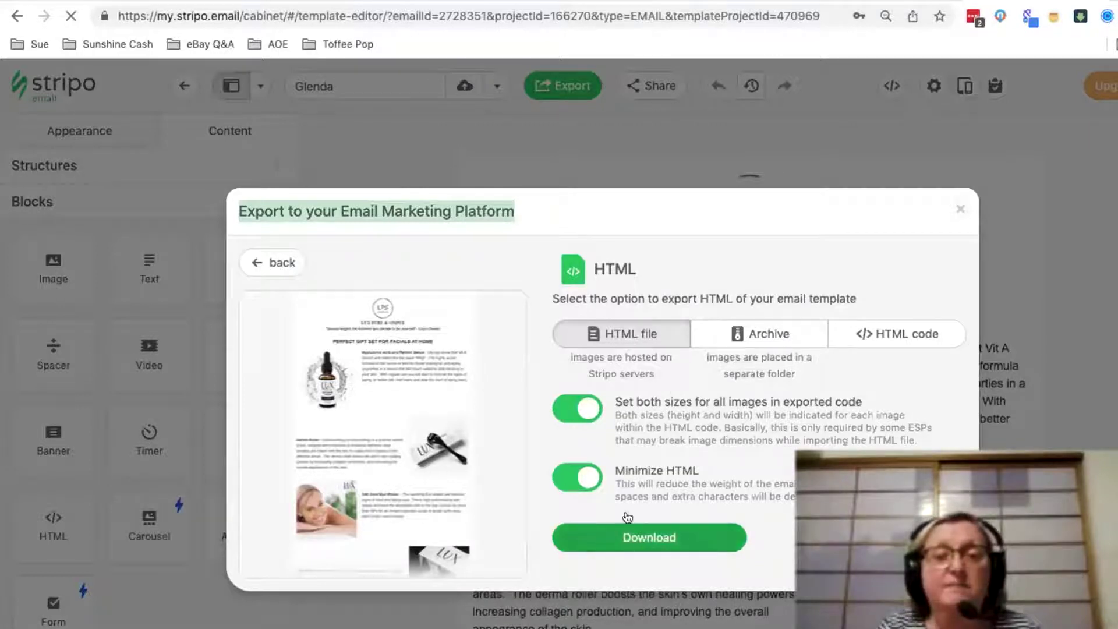
click(644, 538)
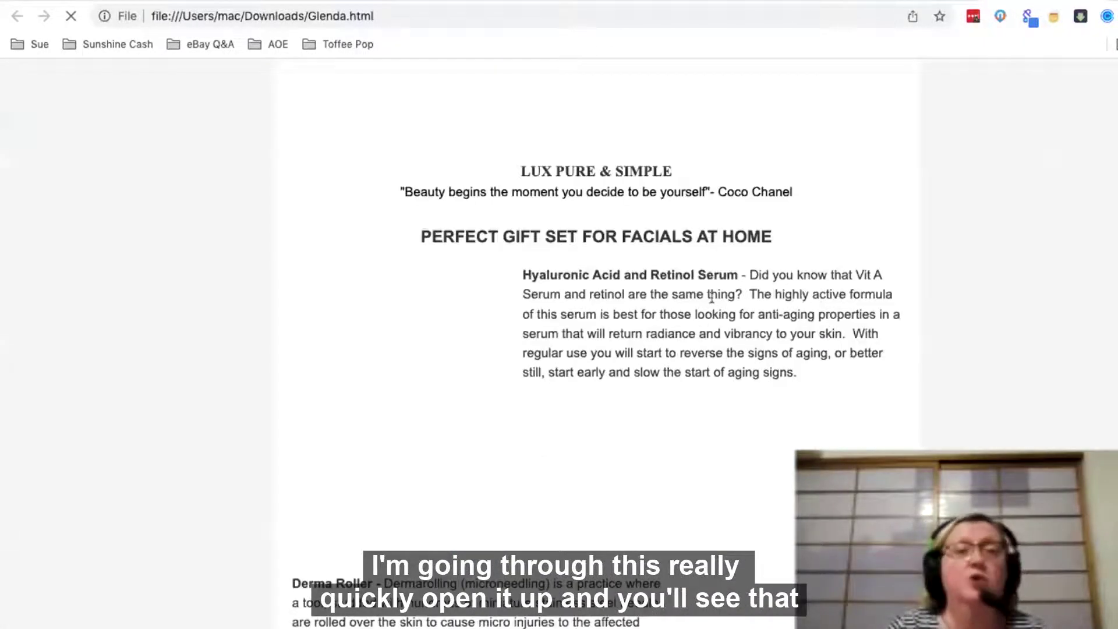
- View and select all of the exported Glenda.html source, then return to the eBay listing
scroll(713, 301, down, 4)
scroll(715, 315, up, 3)
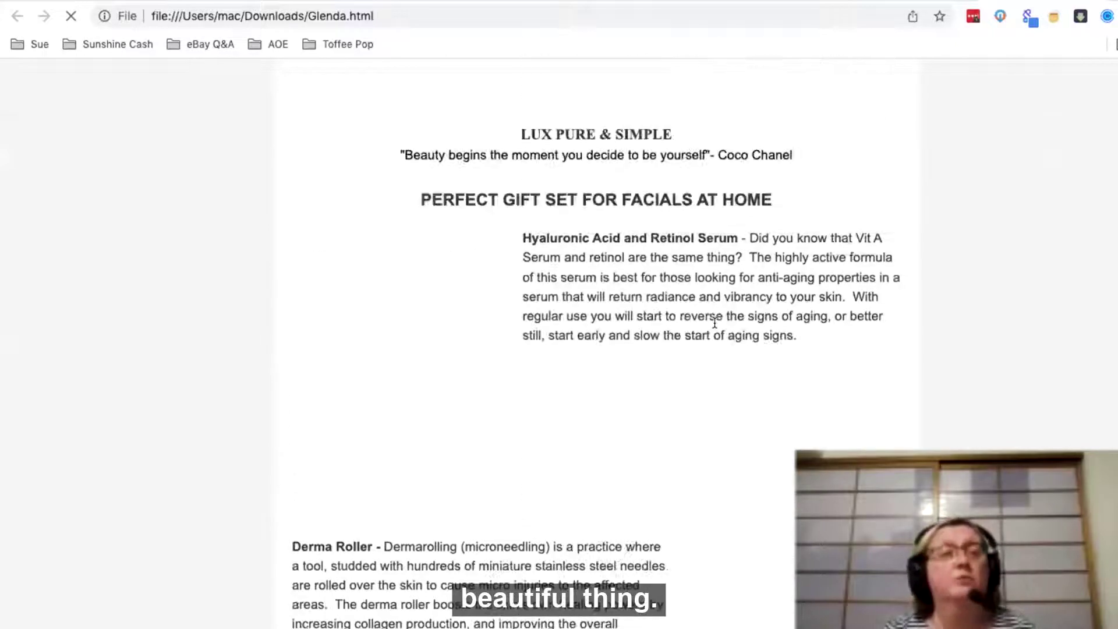
scroll(397, 302, up, 1)
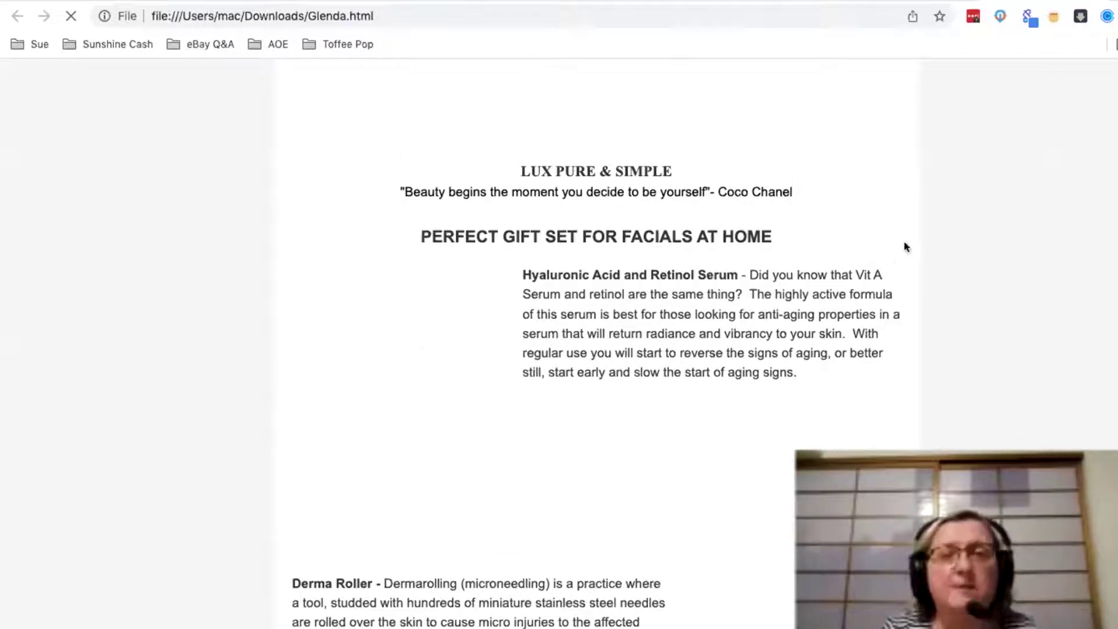
right_click(1012, 205)
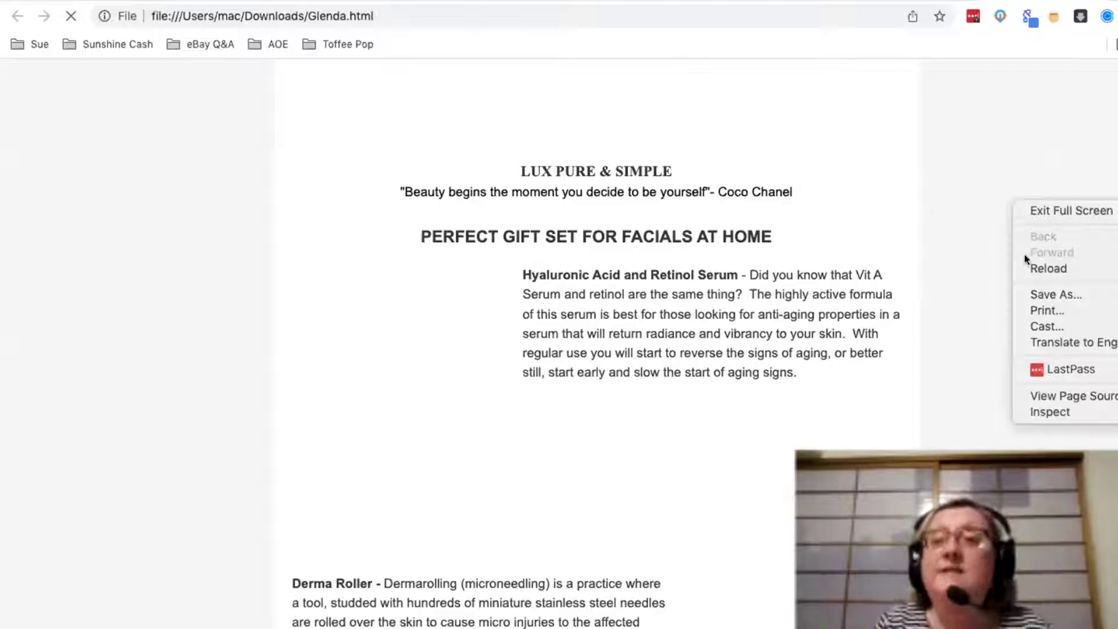
click(1049, 394)
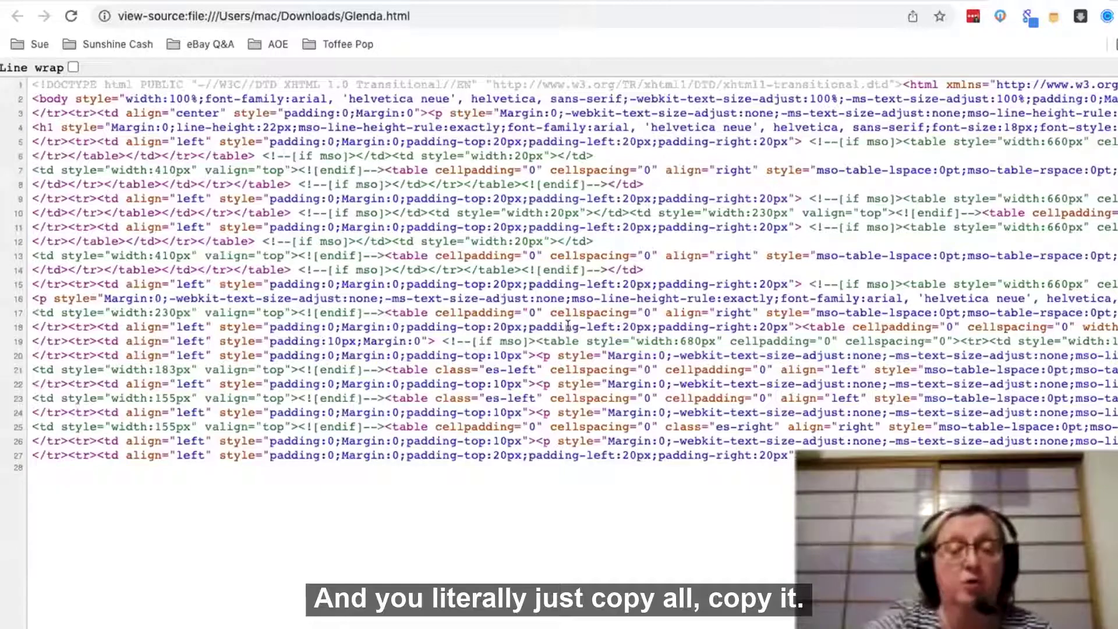
key(super+a)
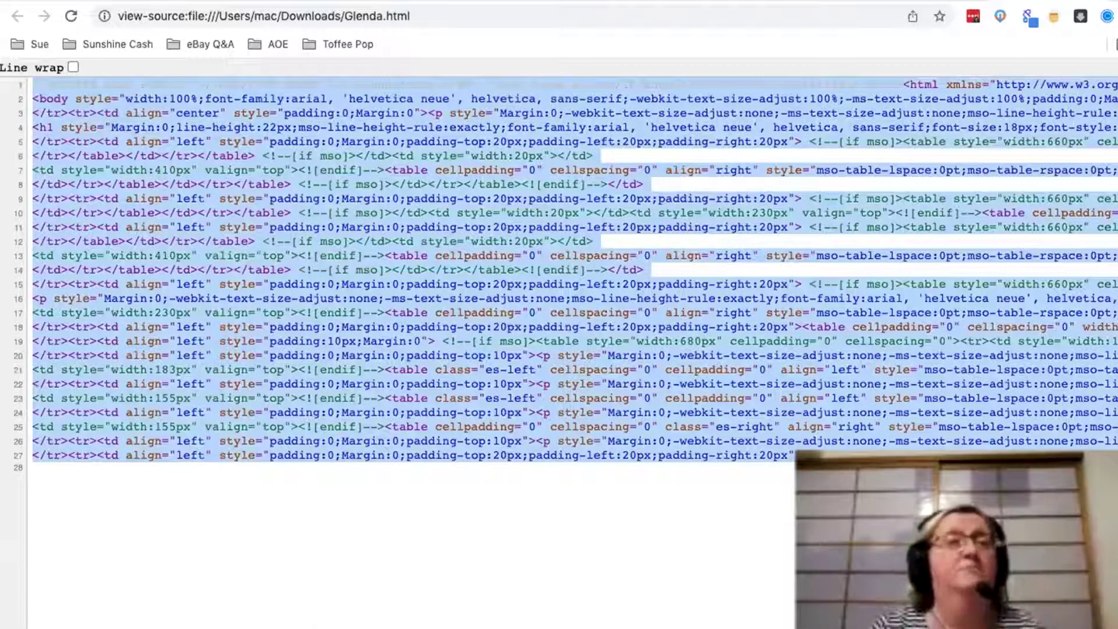
key(ctrl+shift+Tab)
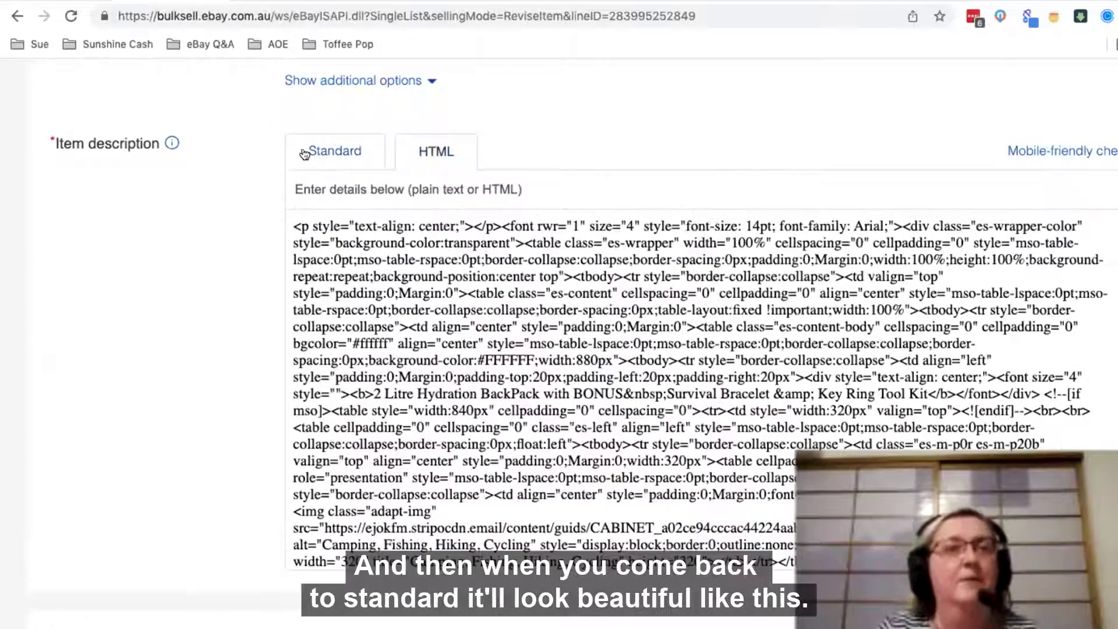
- Preview the eBay description in Standard view, then return to the Glenda.html source tab
click(312, 153)
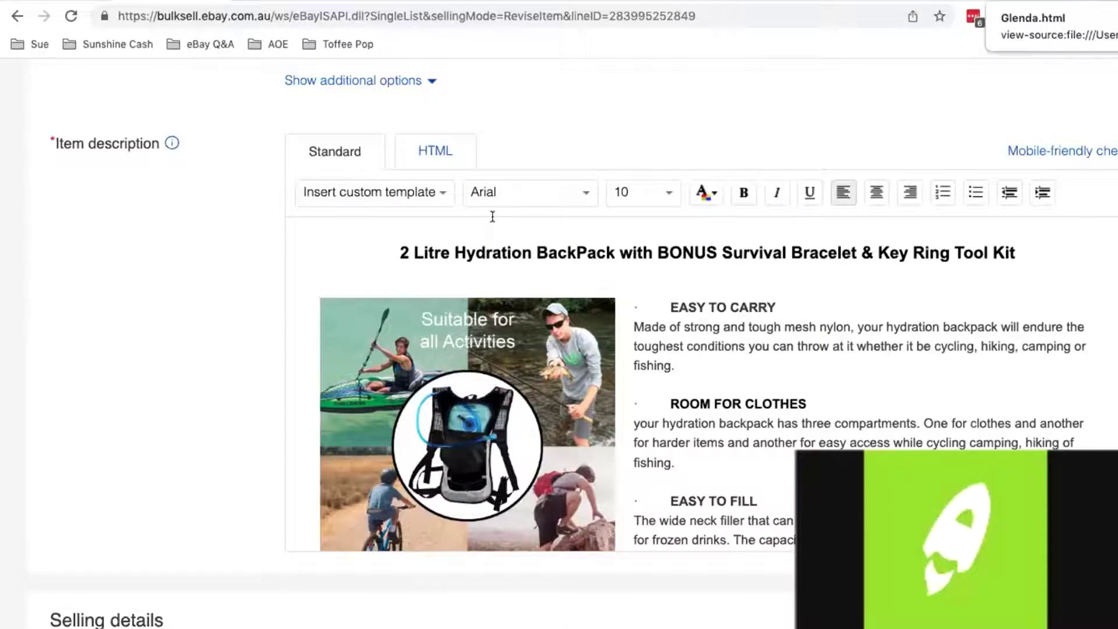
key(ctrl+Tab)
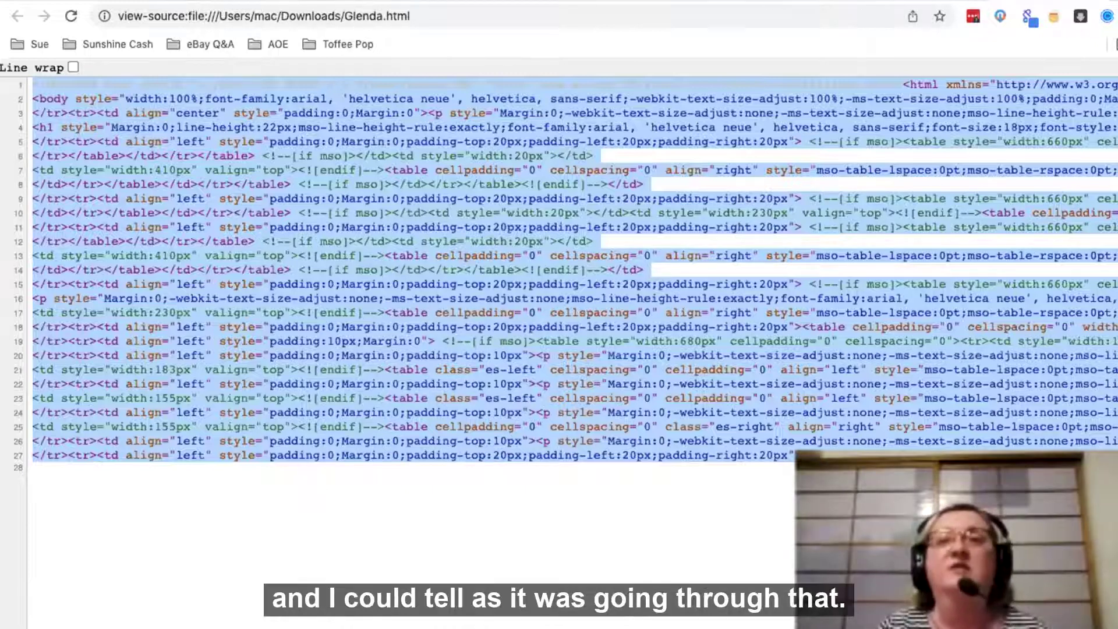
- Go back to the Stripo editor tab and scroll to the Glenda email's empty bottom container
key(ctrl+shift+Tab)
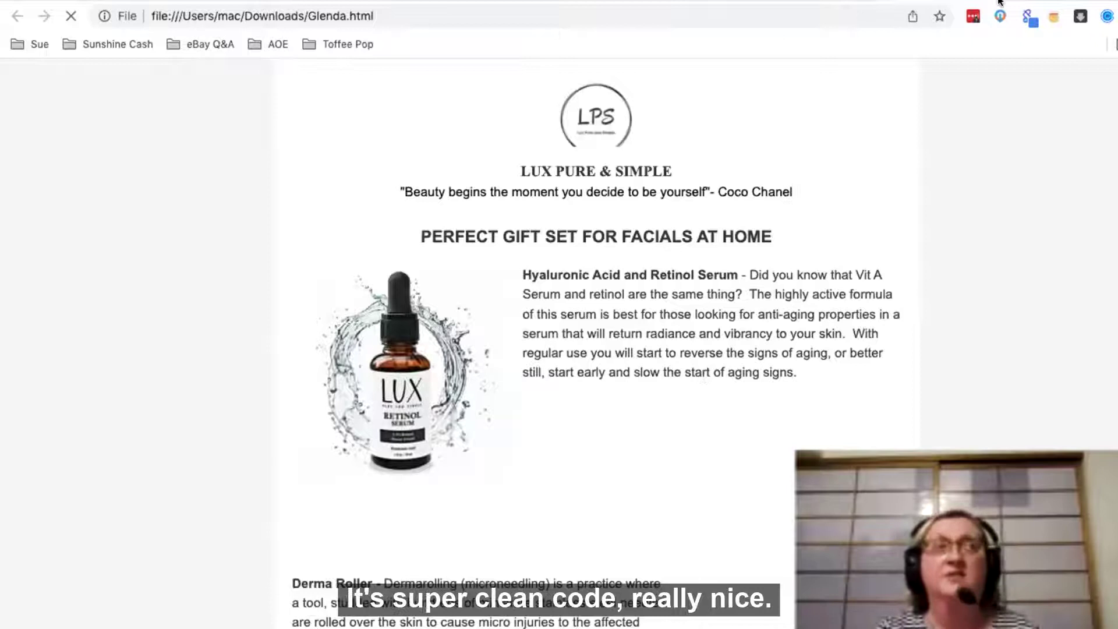
click(850, 3)
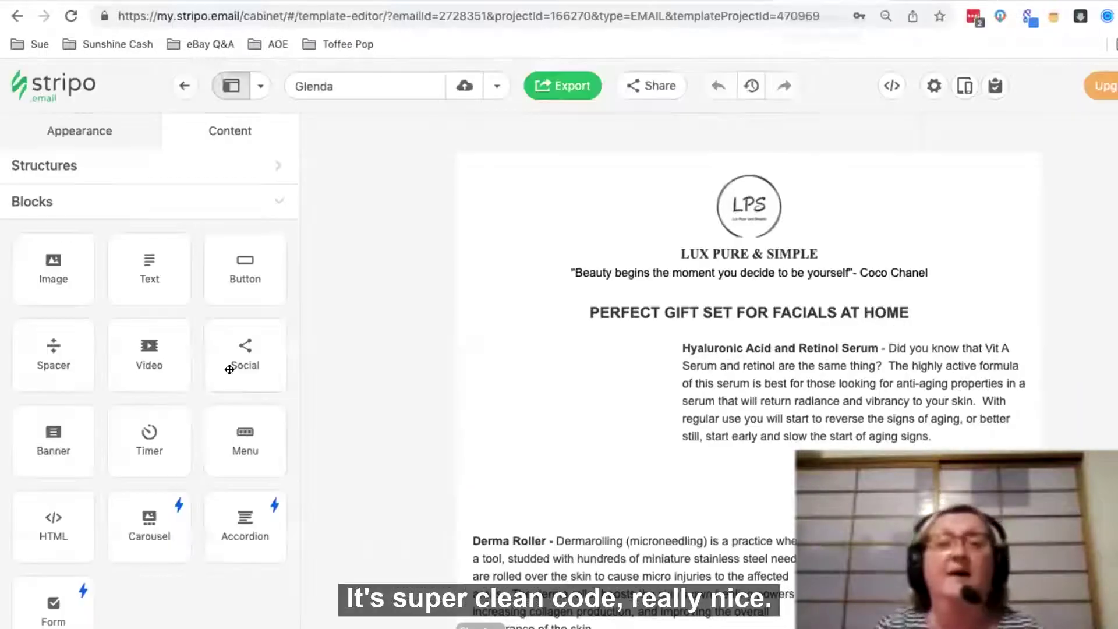
scroll(583, 396, down, 10)
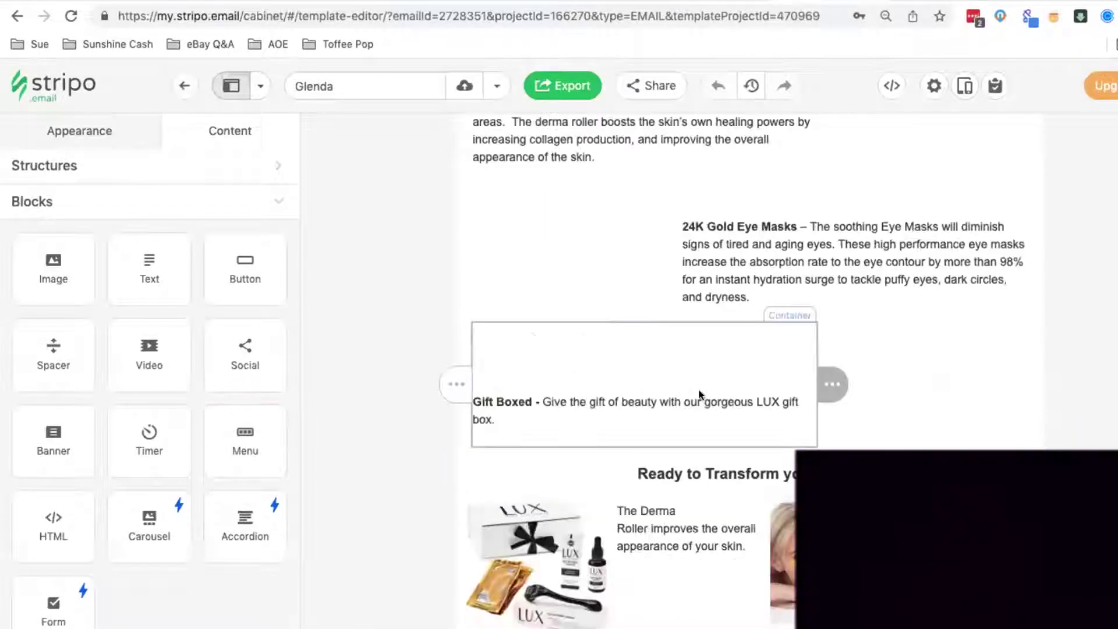
scroll(806, 297, down, 8)
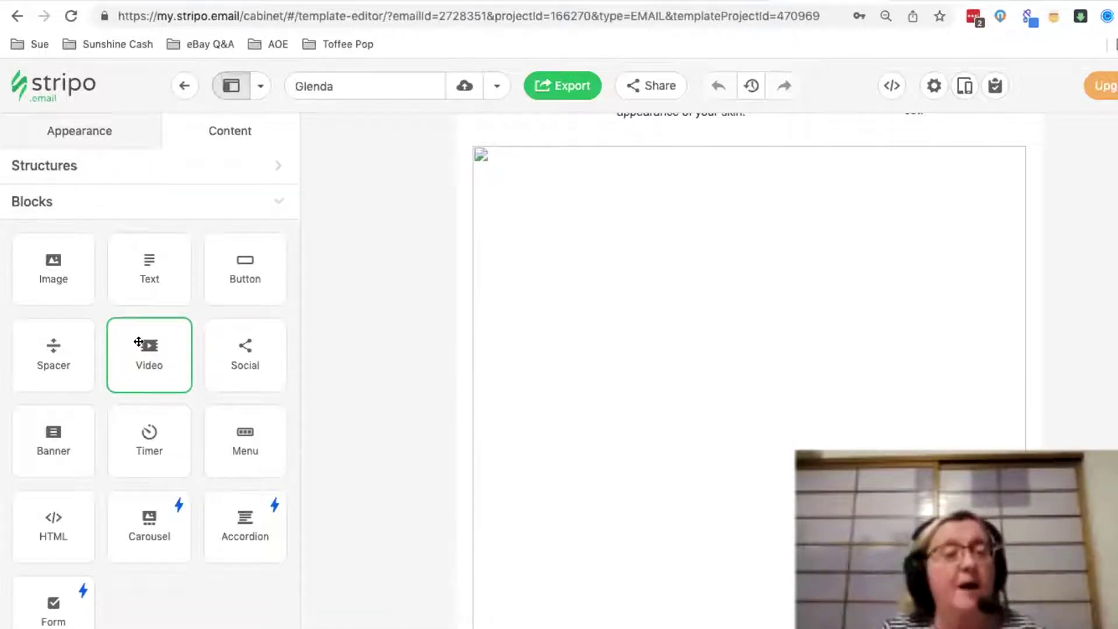
- Drop a Video block at the email's bottom, select its video link field, and open a new tab
drag(138, 341, 606, 588)
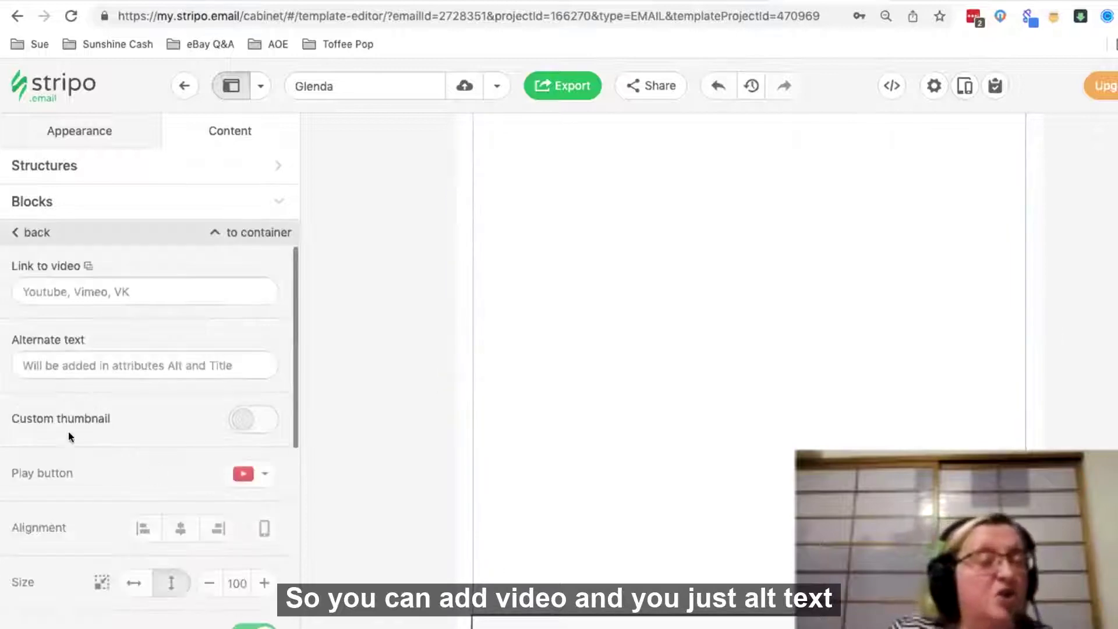
click(81, 287)
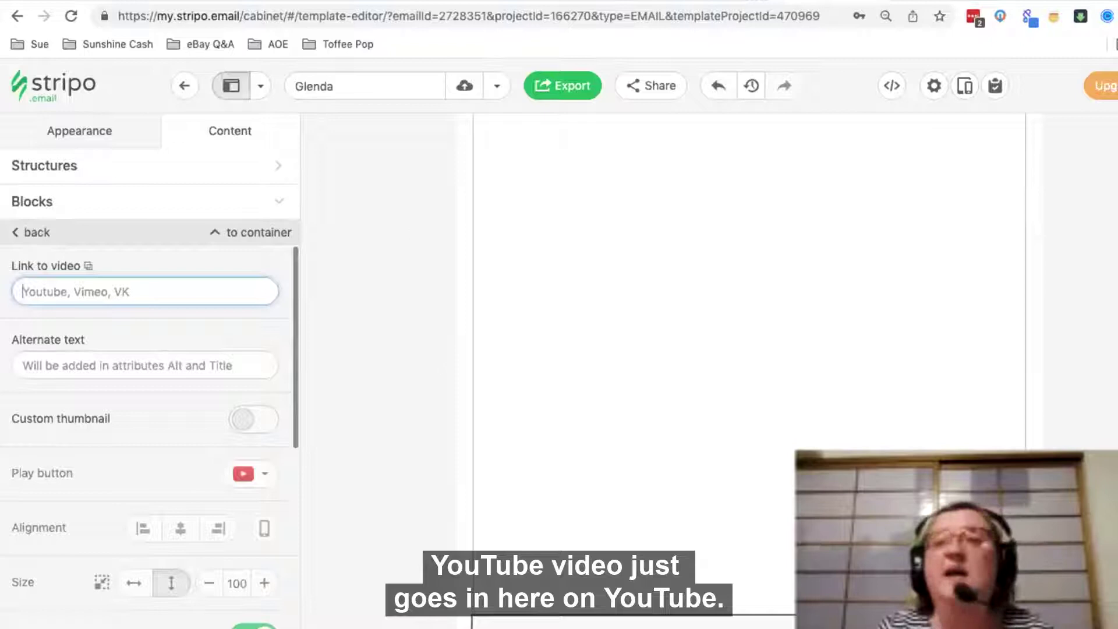
key(super+t)
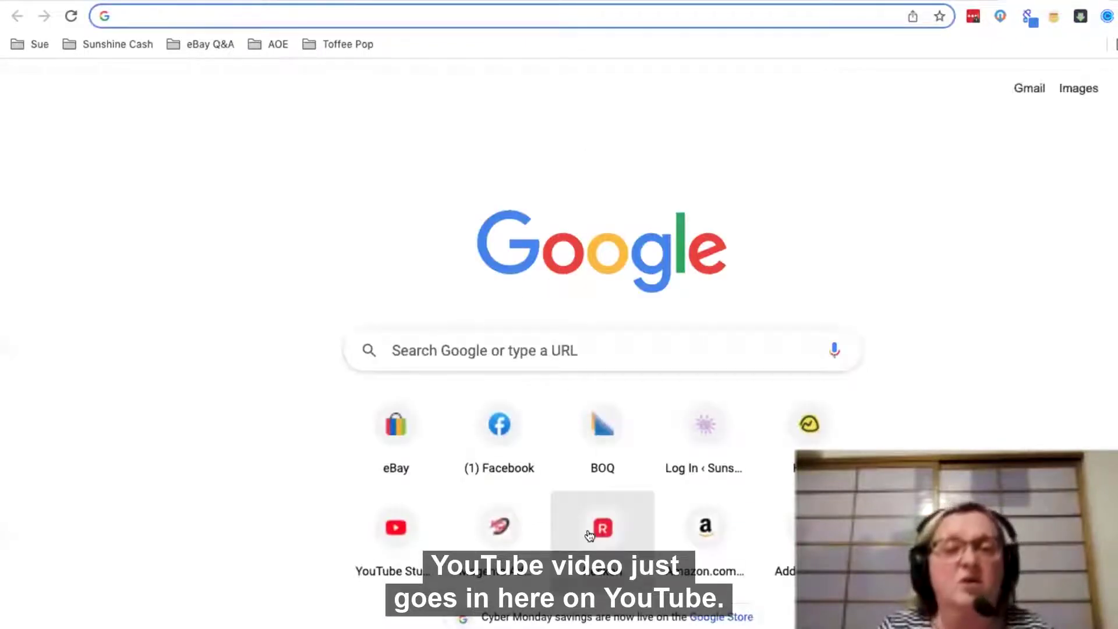
- Cancel loading YouTube Studio and close the new tab to return to the Stripo editor
click(442, 518)
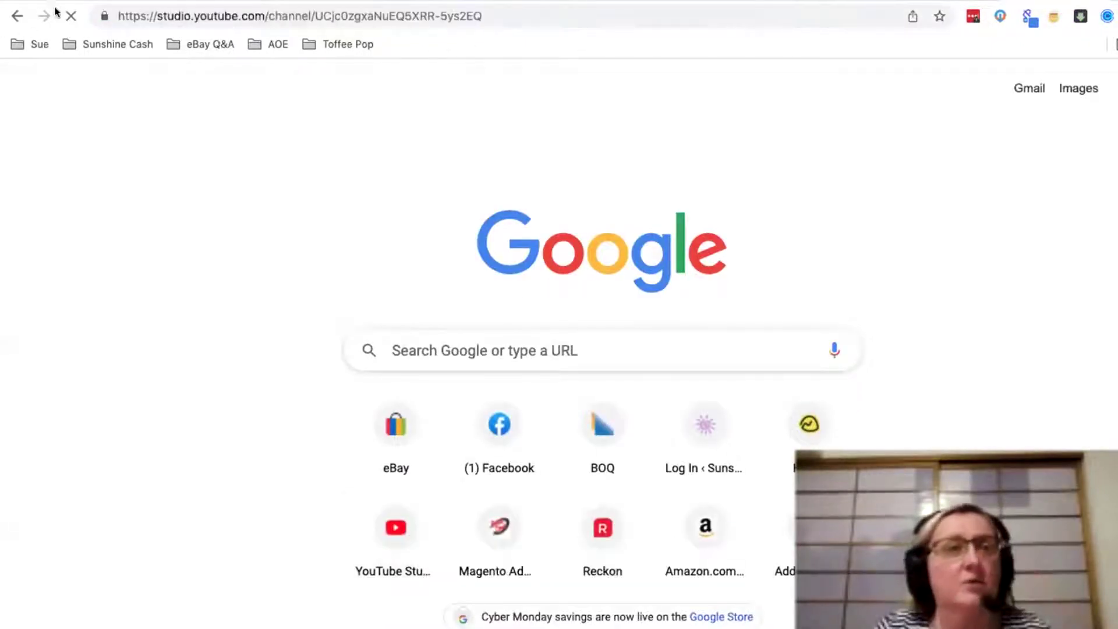
click(17, 16)
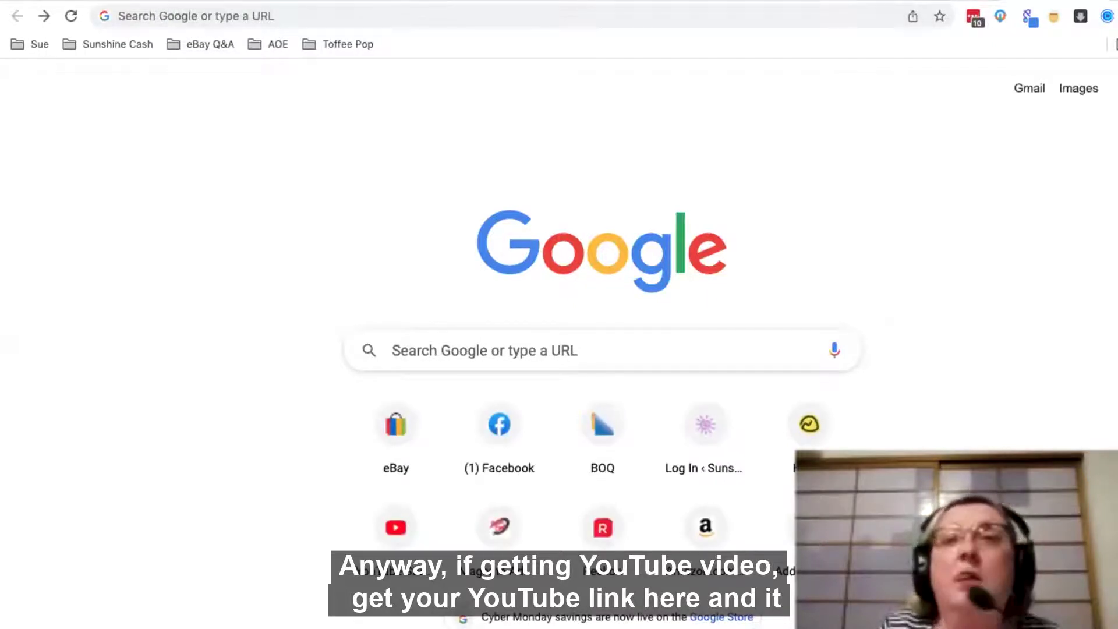
key(super+w)
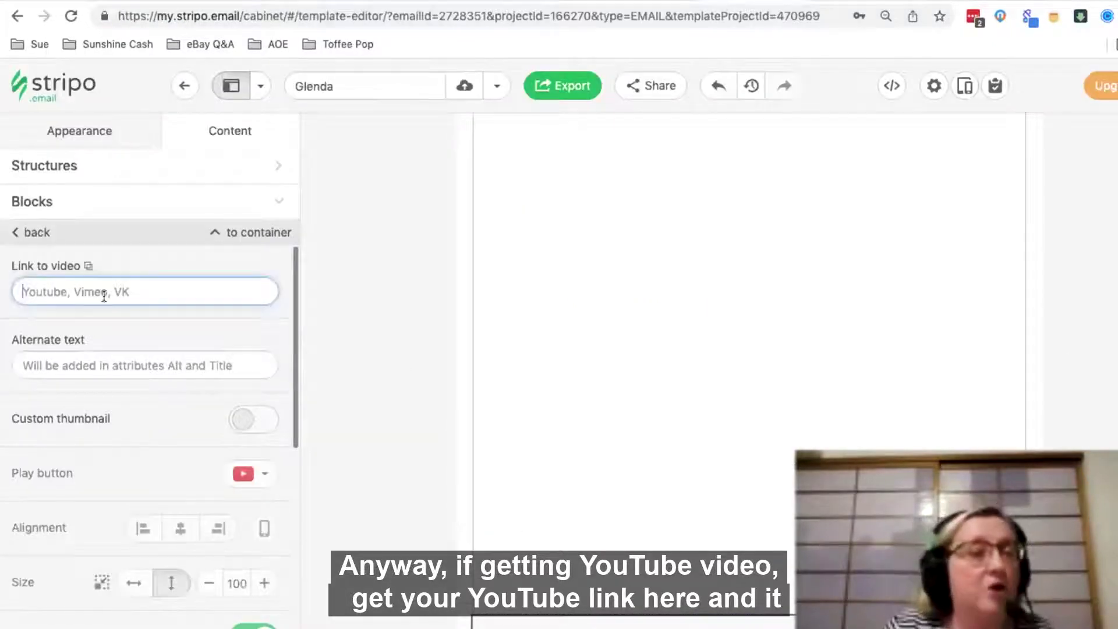